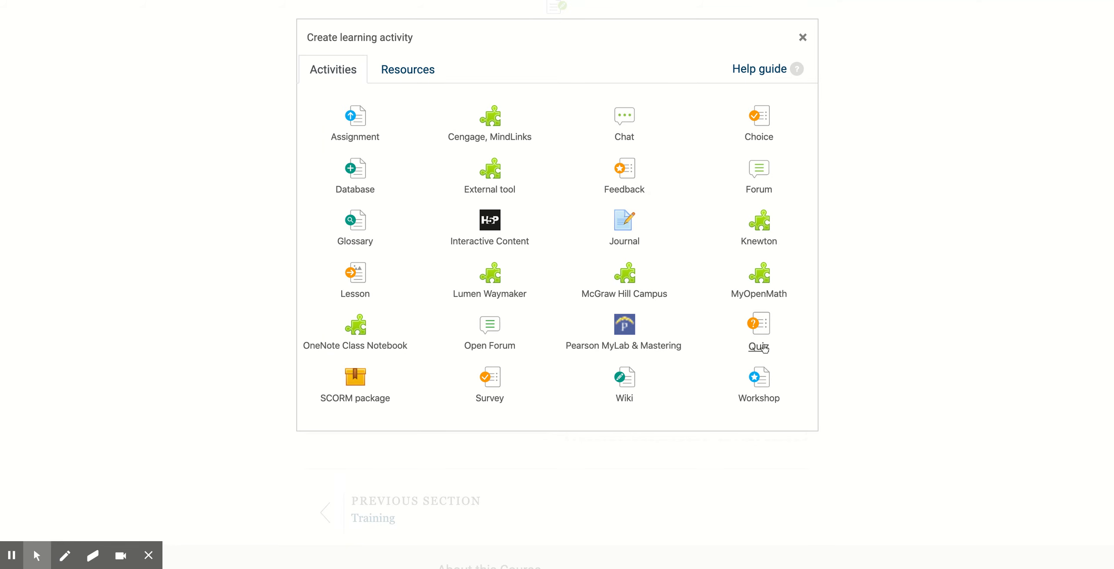
Step: Add a Quiz activity to Chapter 1 and name it "Chapter 1 Quiz"
{"action": "left_click", "coordinate": [760, 347]}
{"action": "left_click", "coordinate": [367, 222]}
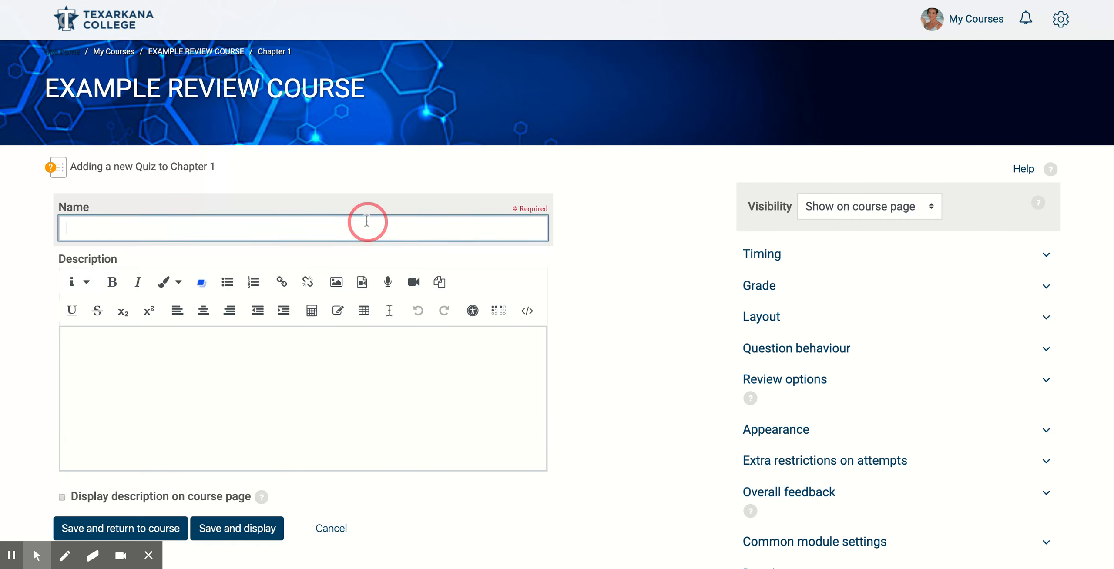
{"action": "type", "text": "Cha"}
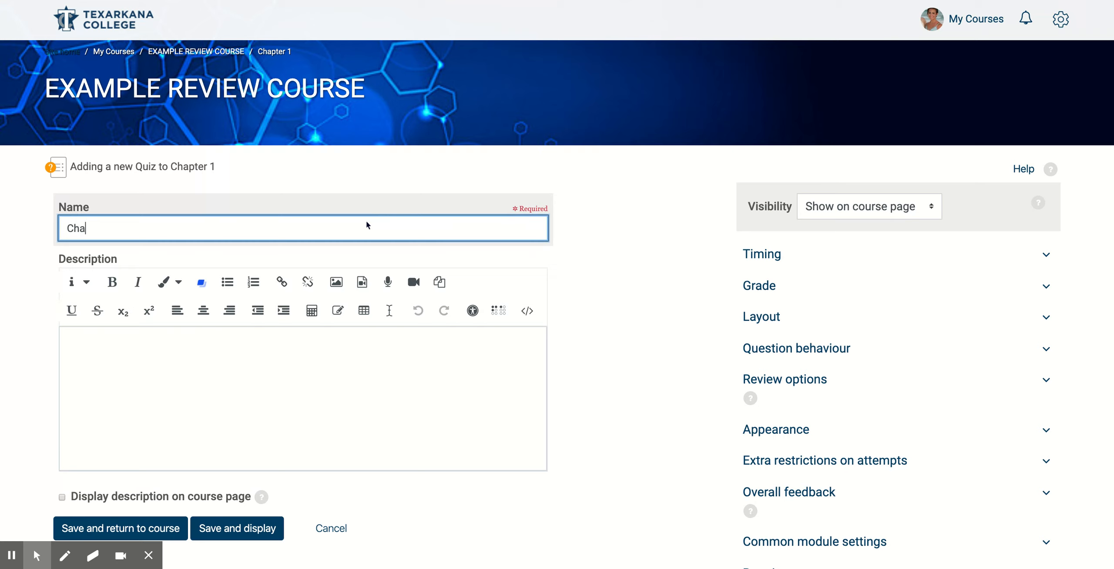
{"action": "type", "text": "pter 1 Quiz"}
Step: Enable the quiz's closing date in the timing settings and set it to 24 March 2020 at 23:59
{"action": "scroll", "coordinate": [453, 385], "scroll_direction": "down", "scroll_amount": 3}
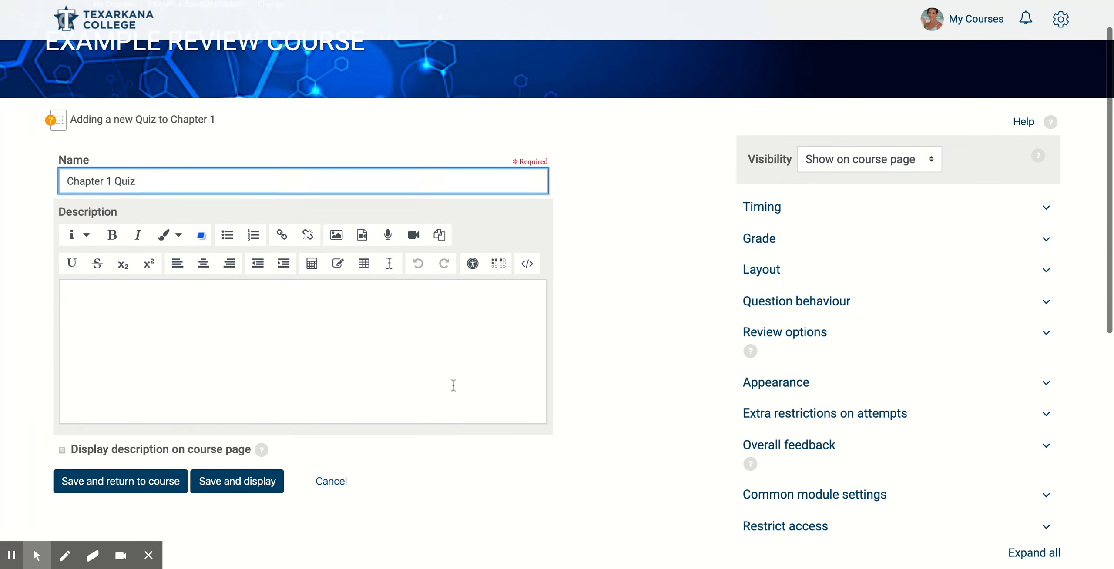
{"action": "scroll", "coordinate": [546, 442], "scroll_direction": "up", "scroll_amount": 1}
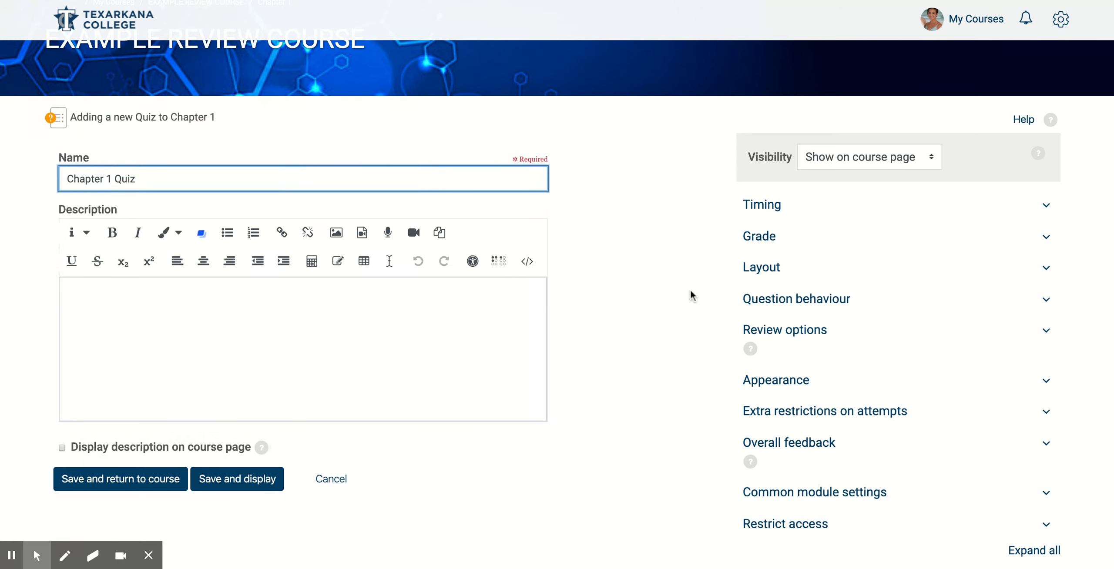
{"action": "left_click", "coordinate": [787, 212]}
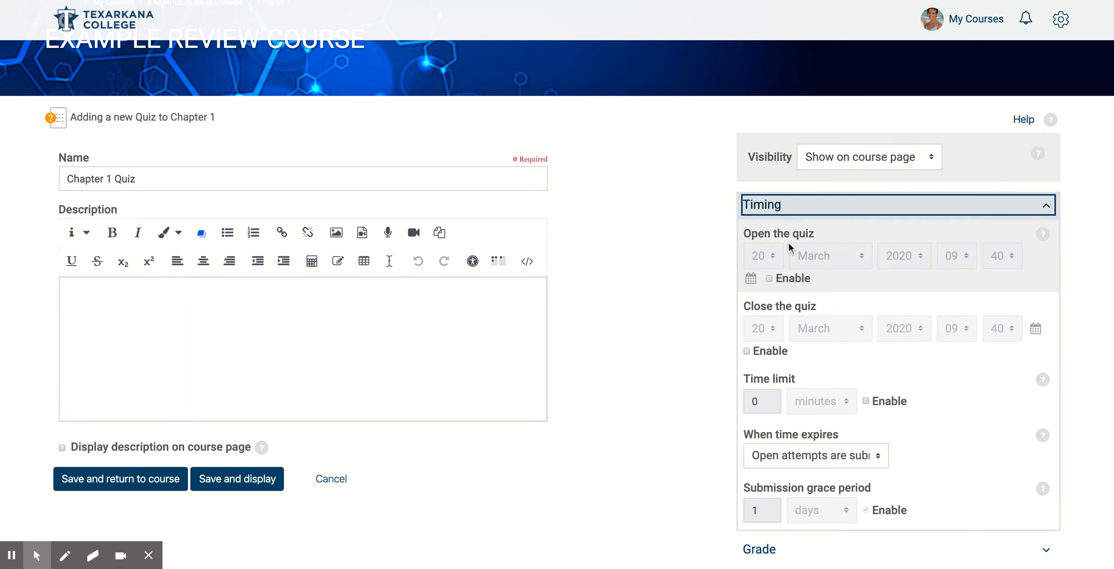
{"action": "left_click", "coordinate": [746, 351]}
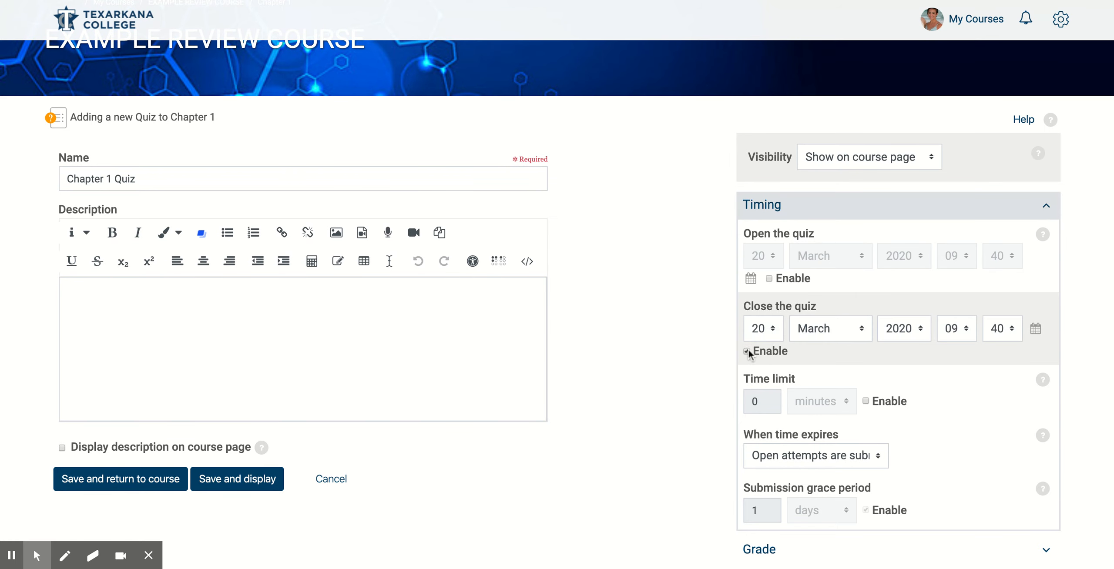
{"action": "left_click", "coordinate": [780, 331]}
{"action": "left_click", "coordinate": [781, 331]}
{"action": "left_click", "coordinate": [962, 332]}
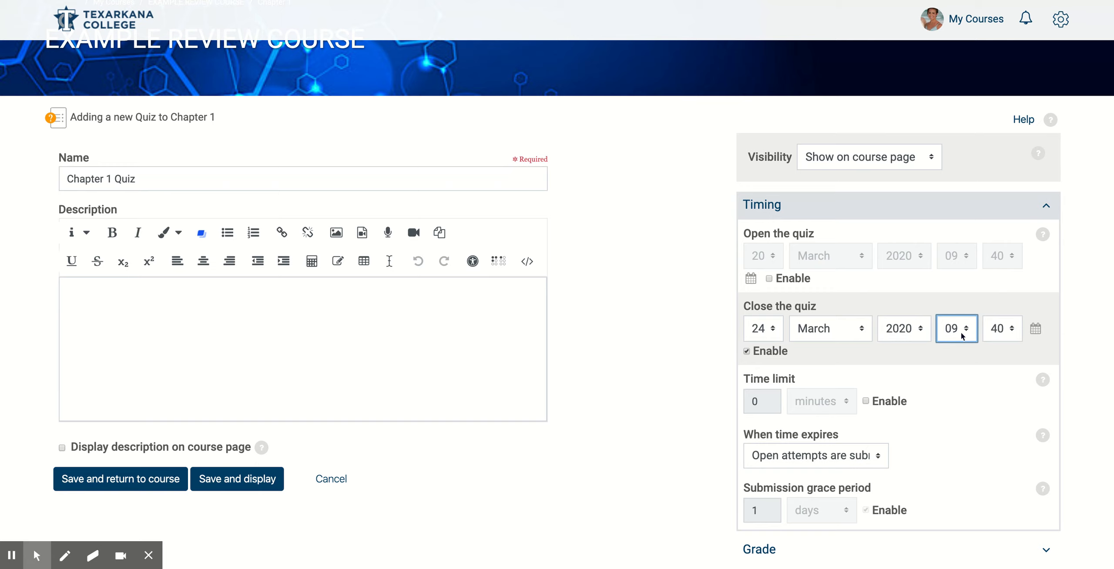
{"action": "left_click", "coordinate": [953, 538]}
{"action": "left_click", "coordinate": [1009, 325]}
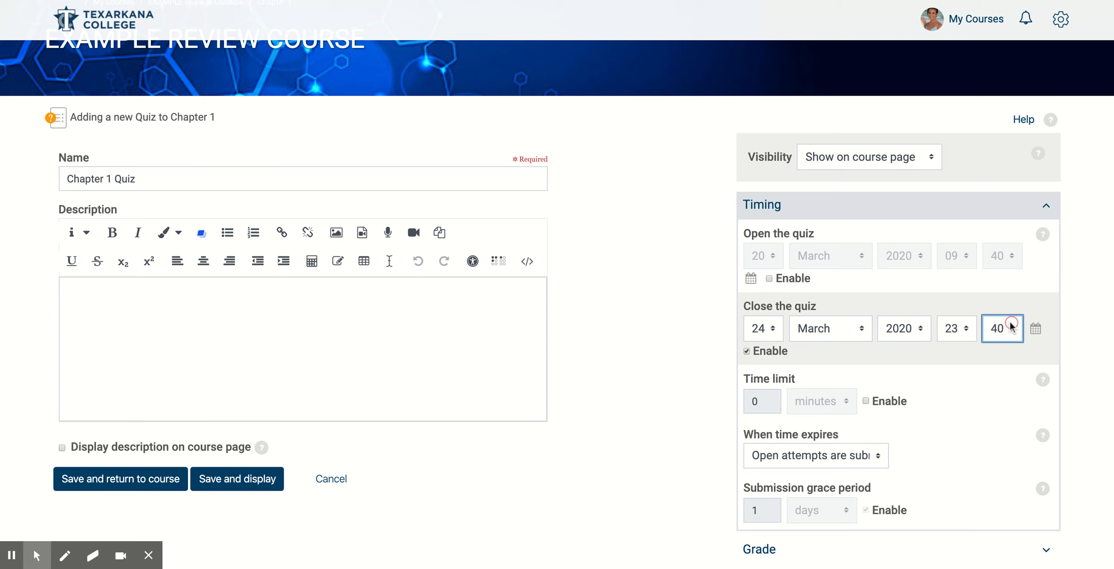
{"action": "left_click", "coordinate": [995, 468]}
Step: Save the new quiz and return to the course
{"action": "scroll", "coordinate": [634, 355], "scroll_direction": "down", "scroll_amount": 3}
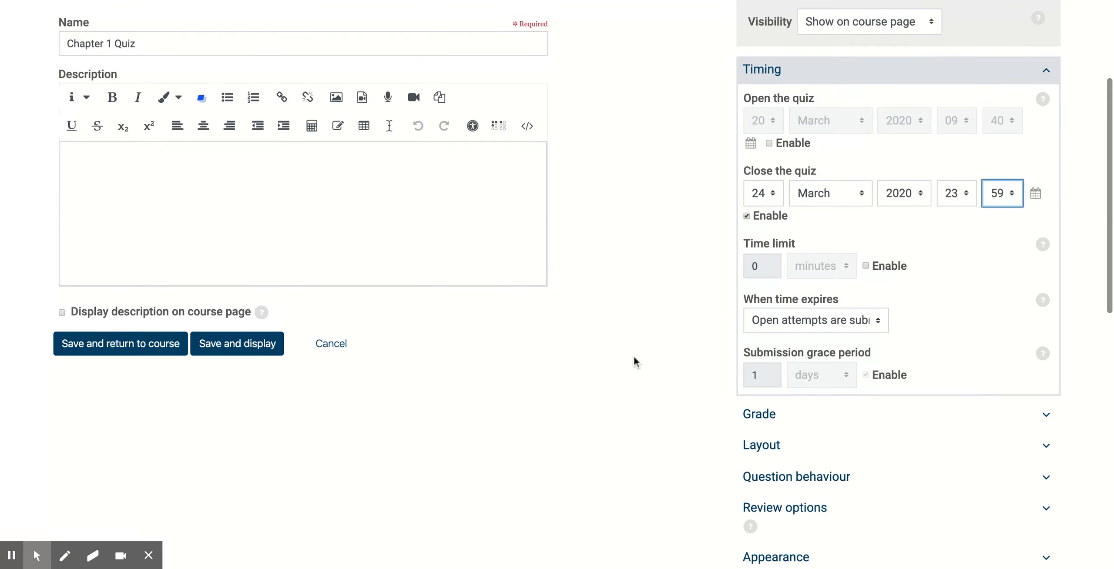
{"action": "scroll", "coordinate": [634, 355], "scroll_direction": "down", "scroll_amount": 4}
{"action": "scroll", "coordinate": [632, 332], "scroll_direction": "down", "scroll_amount": 2}
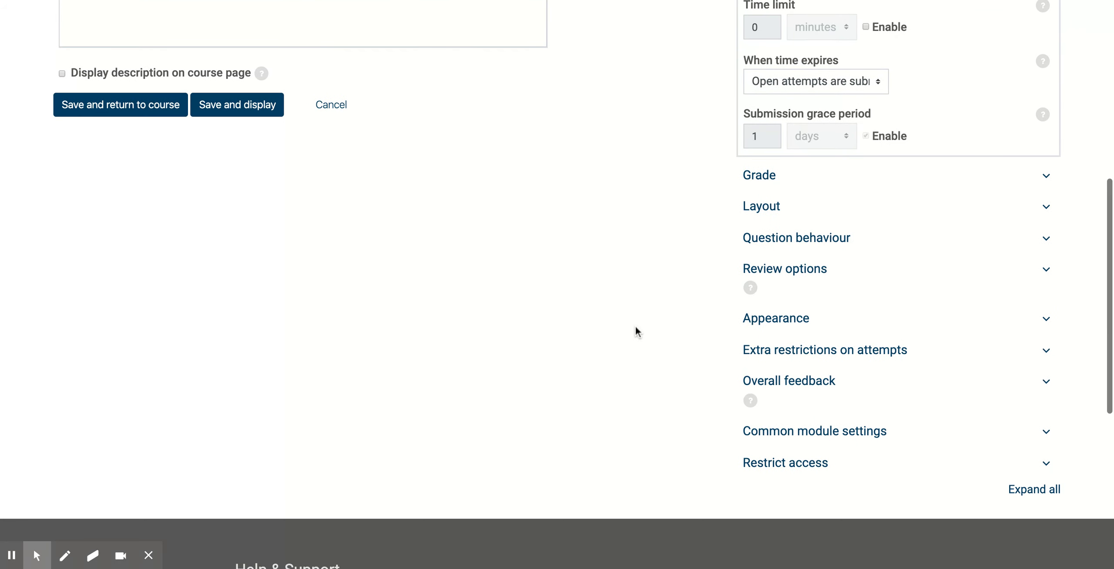
{"action": "scroll", "coordinate": [636, 327], "scroll_direction": "up", "scroll_amount": 3}
{"action": "scroll", "coordinate": [635, 328], "scroll_direction": "up", "scroll_amount": 7}
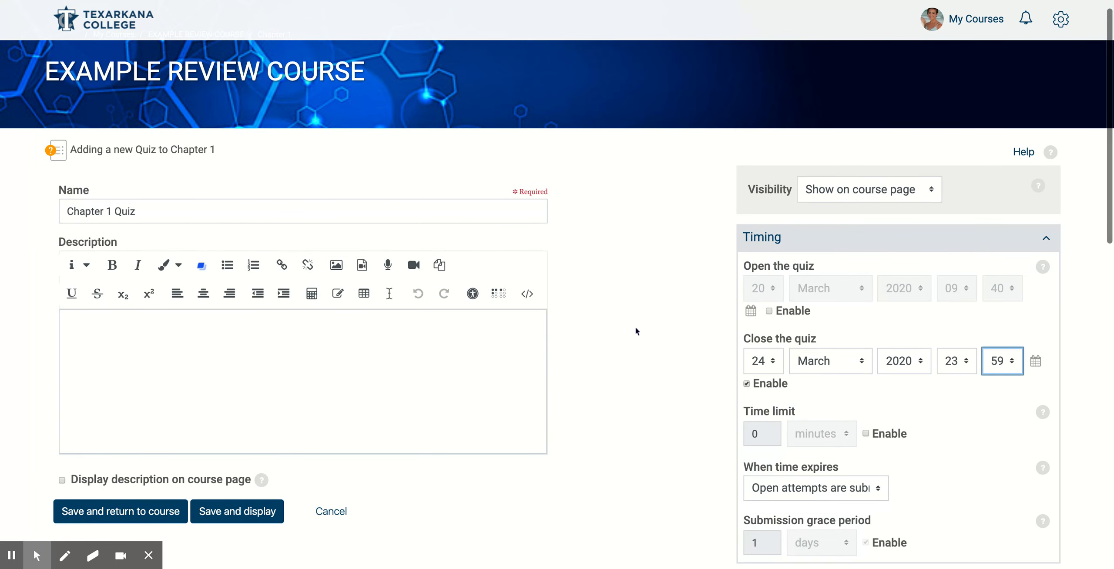
{"action": "left_click", "coordinate": [130, 512]}
{"action": "left_click", "coordinate": [130, 512]}
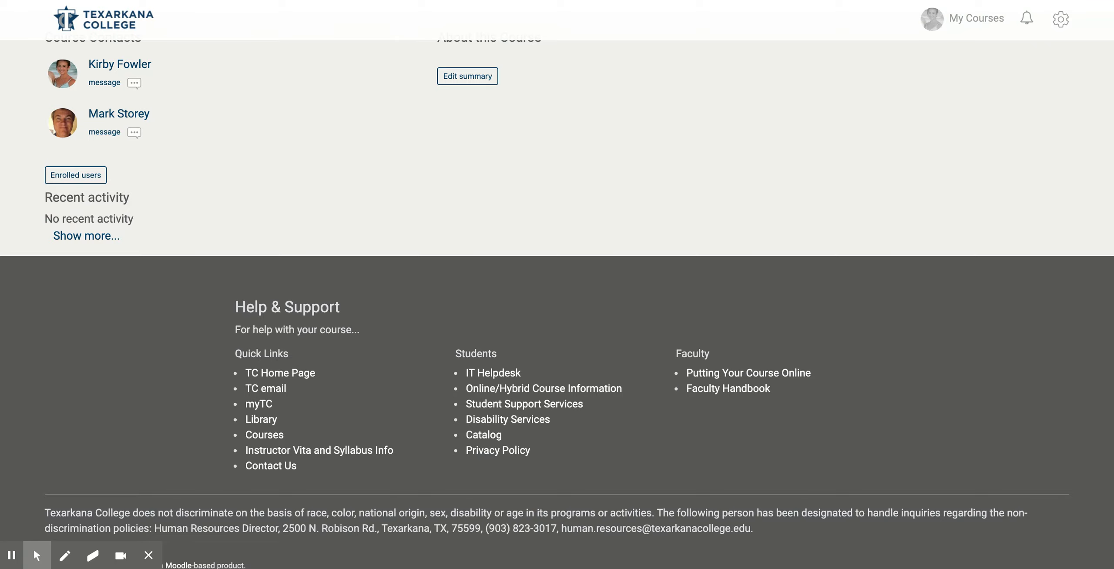
Step: Open the Chapter 1 Quiz from the chapter's activity list and start editing its questions
{"action": "scroll", "coordinate": [778, 343], "scroll_direction": "down", "scroll_amount": 2}
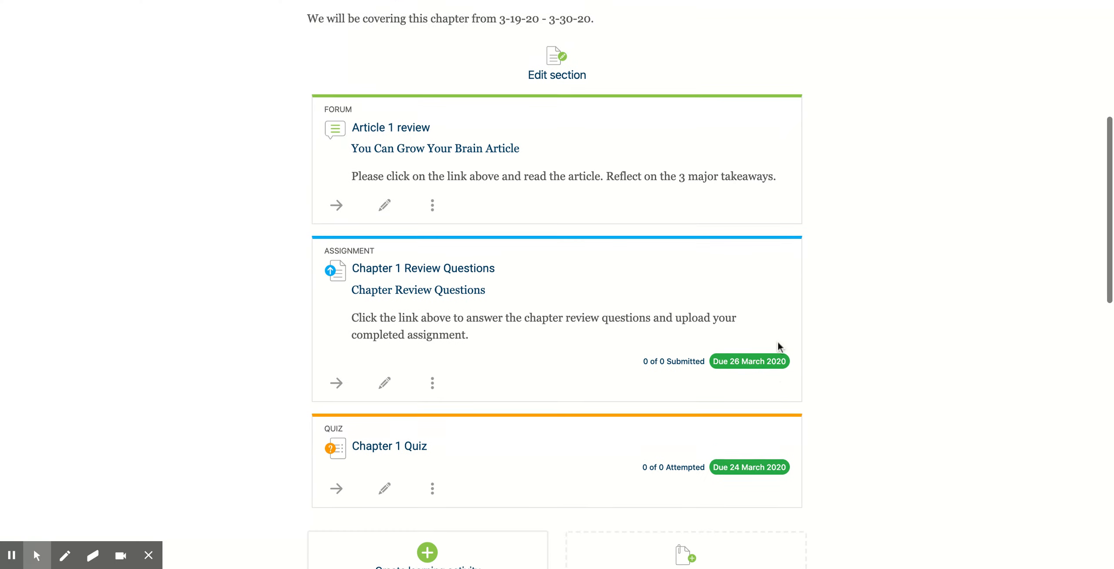
{"action": "scroll", "coordinate": [779, 347], "scroll_direction": "down", "scroll_amount": 1}
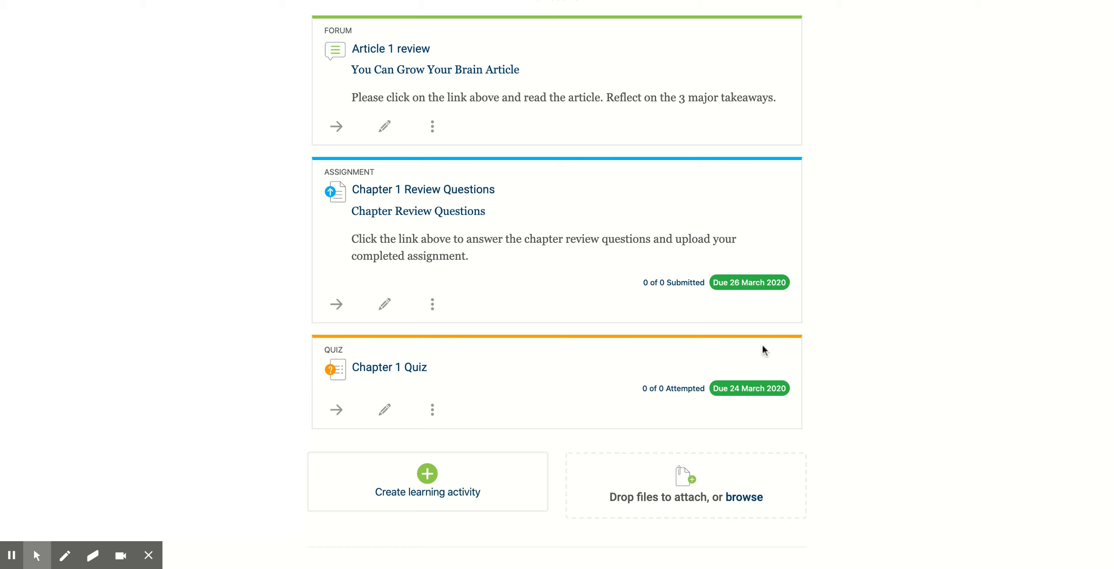
{"action": "left_click", "coordinate": [404, 370]}
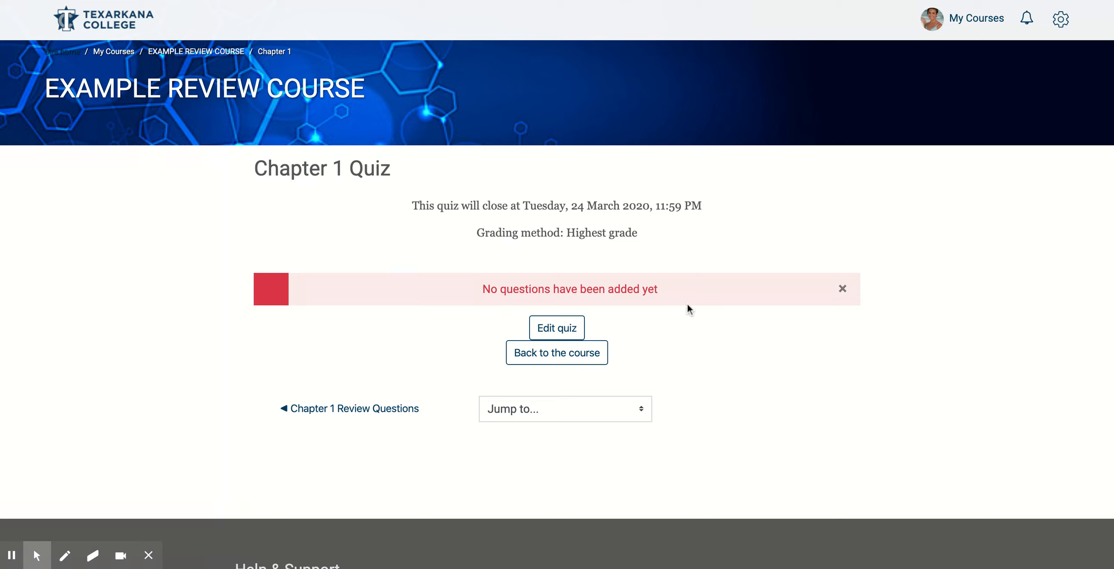
{"action": "left_click", "coordinate": [564, 334]}
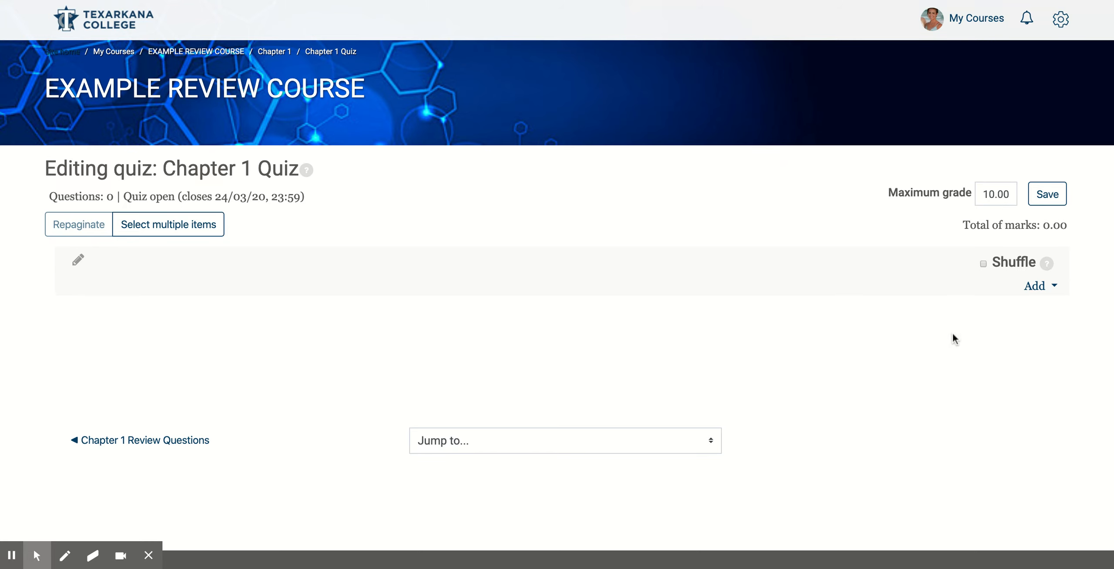
Step: Add a new question of the Multiple choice type to the quiz
{"action": "left_click", "coordinate": [1053, 288]}
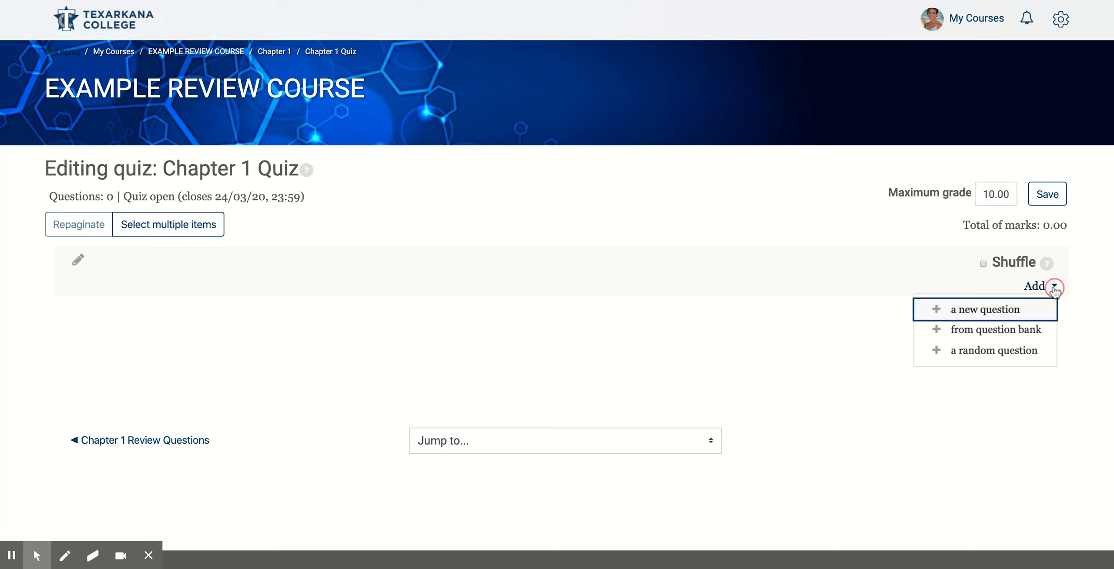
{"action": "left_click", "coordinate": [1017, 314]}
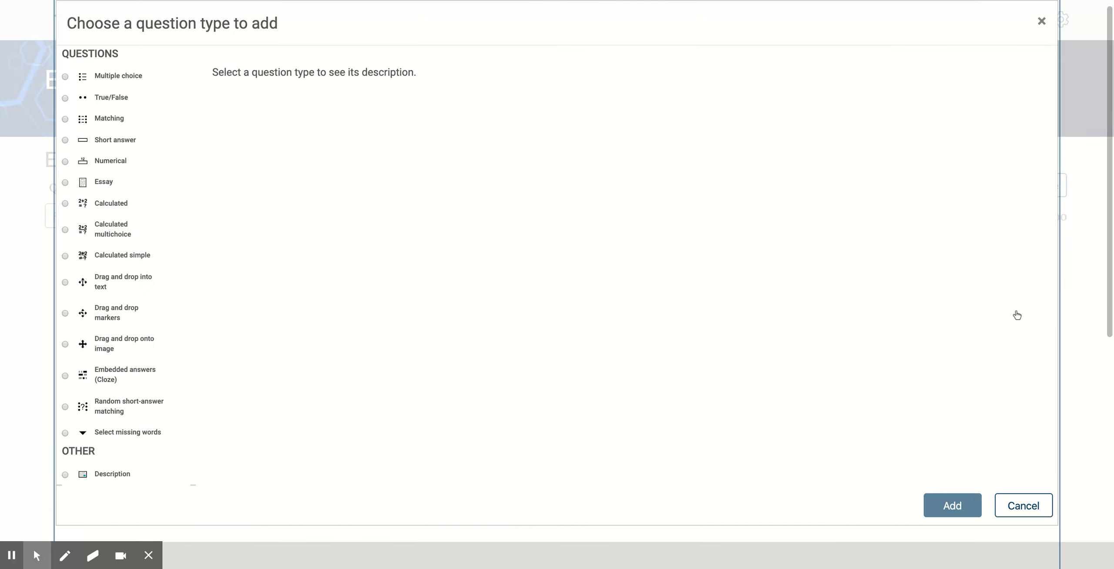
{"action": "left_click", "coordinate": [122, 75]}
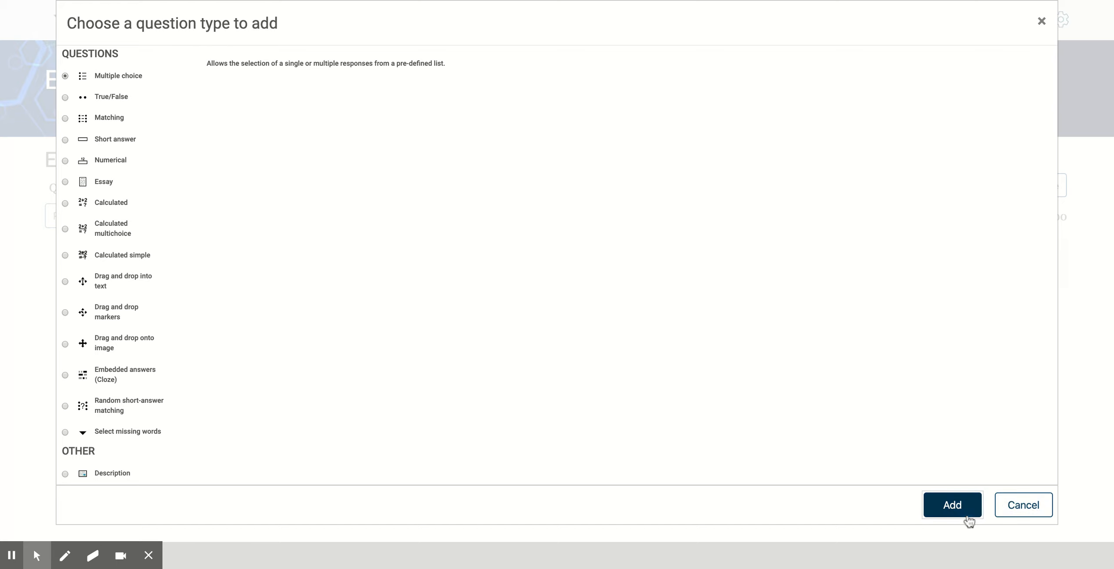
{"action": "left_click", "coordinate": [958, 507]}
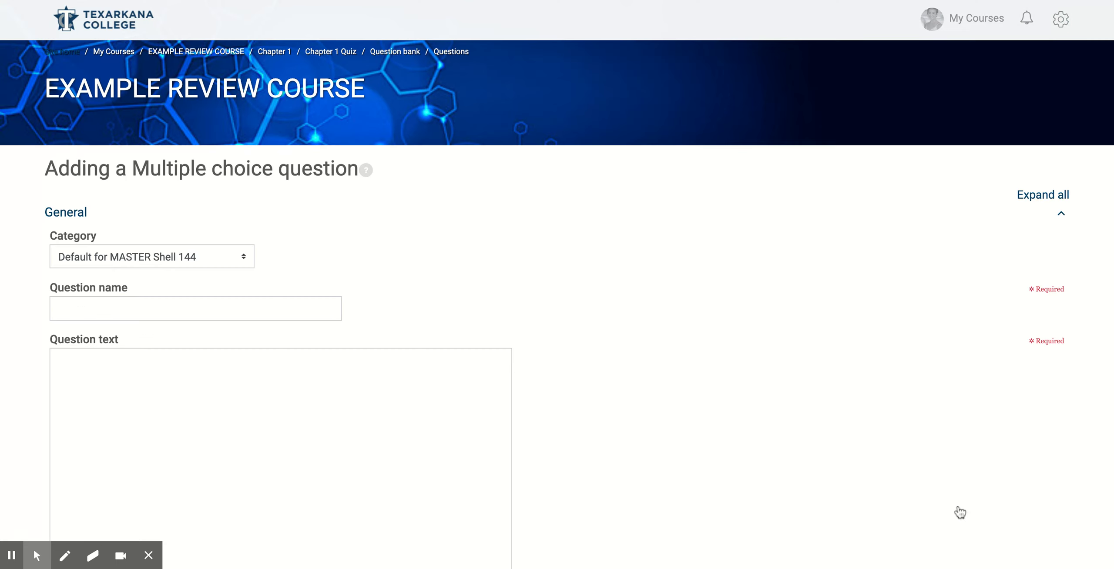
Step: Enter the question name "Question about first president #1" and question text "Who was the first president of the United States of America?"
{"action": "scroll", "coordinate": [269, 291], "scroll_direction": "down", "scroll_amount": 3}
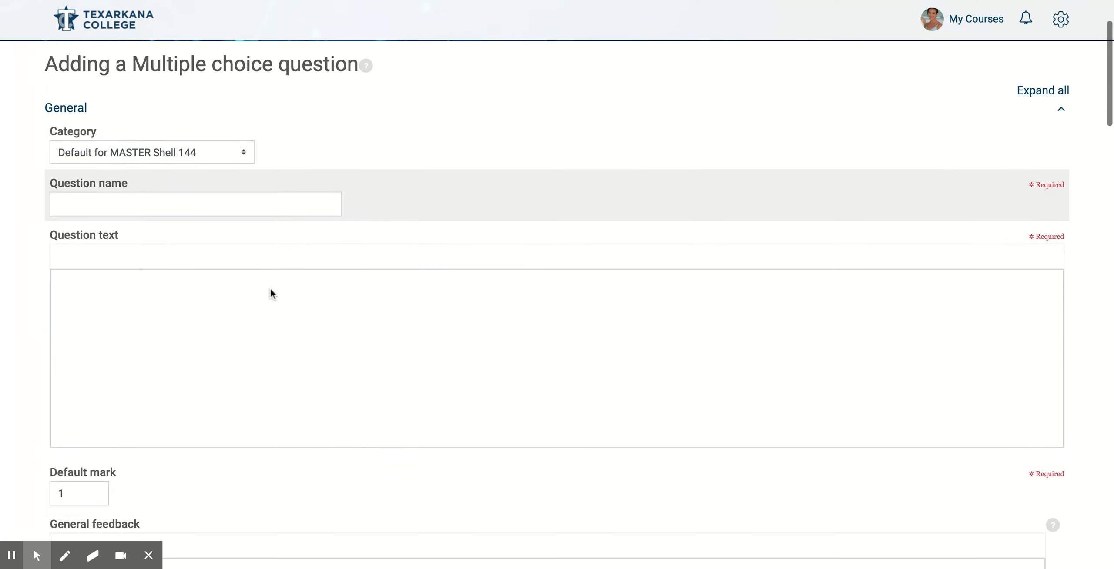
{"action": "left_click", "coordinate": [275, 201]}
{"action": "scroll", "coordinate": [275, 201], "scroll_direction": "down", "scroll_amount": 2}
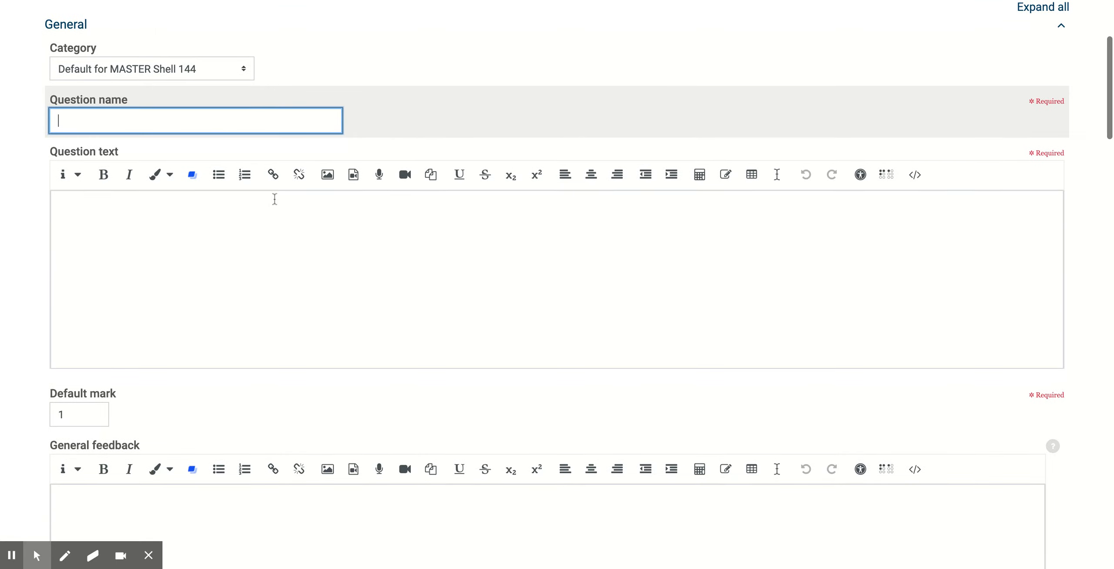
{"action": "scroll", "coordinate": [275, 203], "scroll_direction": "down", "scroll_amount": 1}
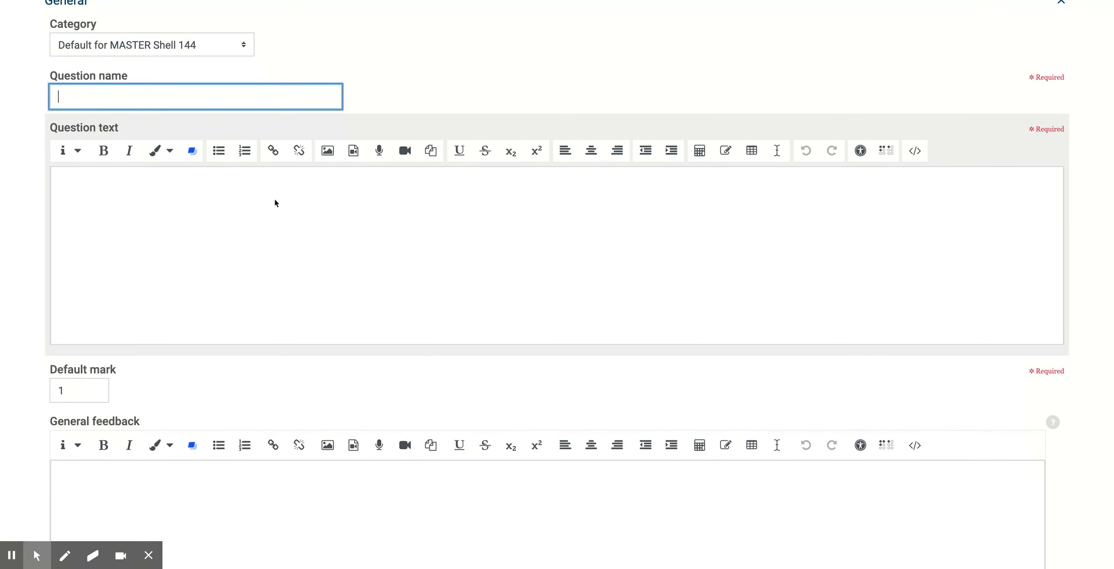
{"action": "scroll", "coordinate": [275, 203], "scroll_direction": "up", "scroll_amount": 2}
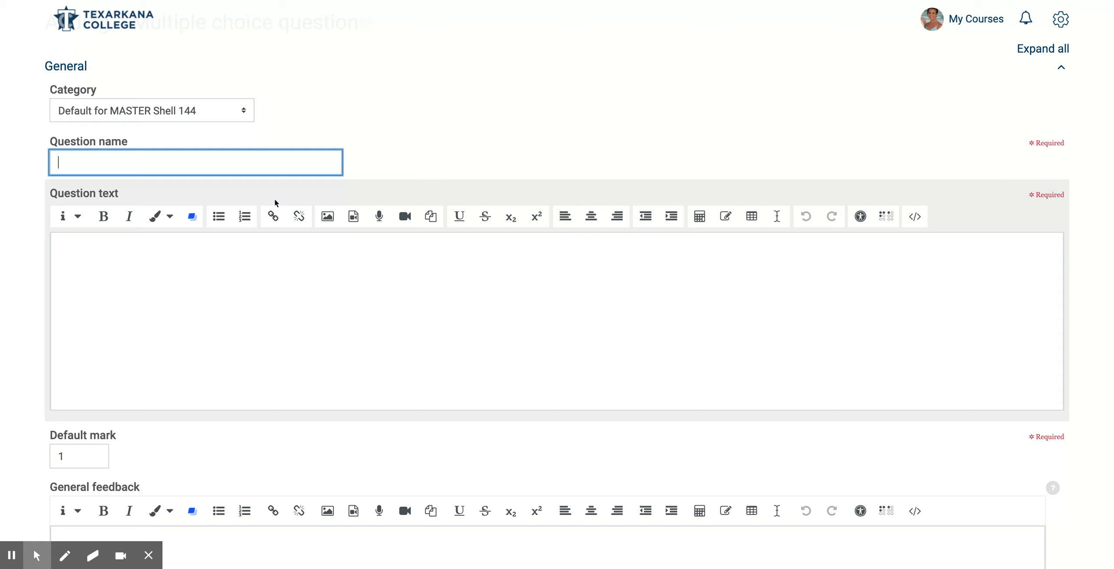
{"action": "type", "text": "Question about"}
{"action": "type", "text": " P"}
{"action": "type", "text": "firs"}
{"action": "type", "text": "t pres"}
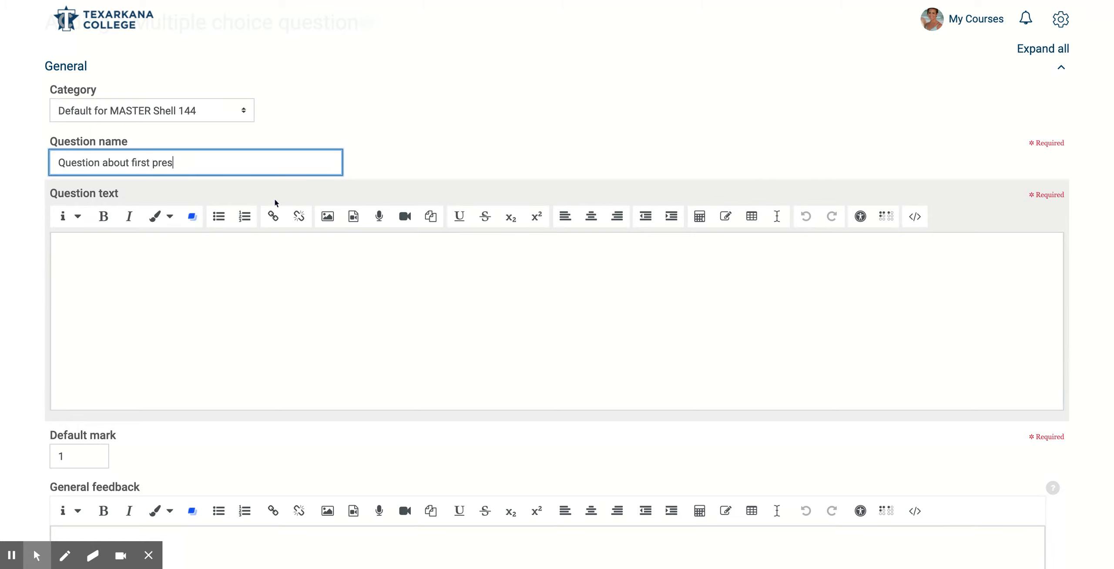
{"action": "type", "text": "ident #1"}
{"action": "left_click", "coordinate": [225, 369]}
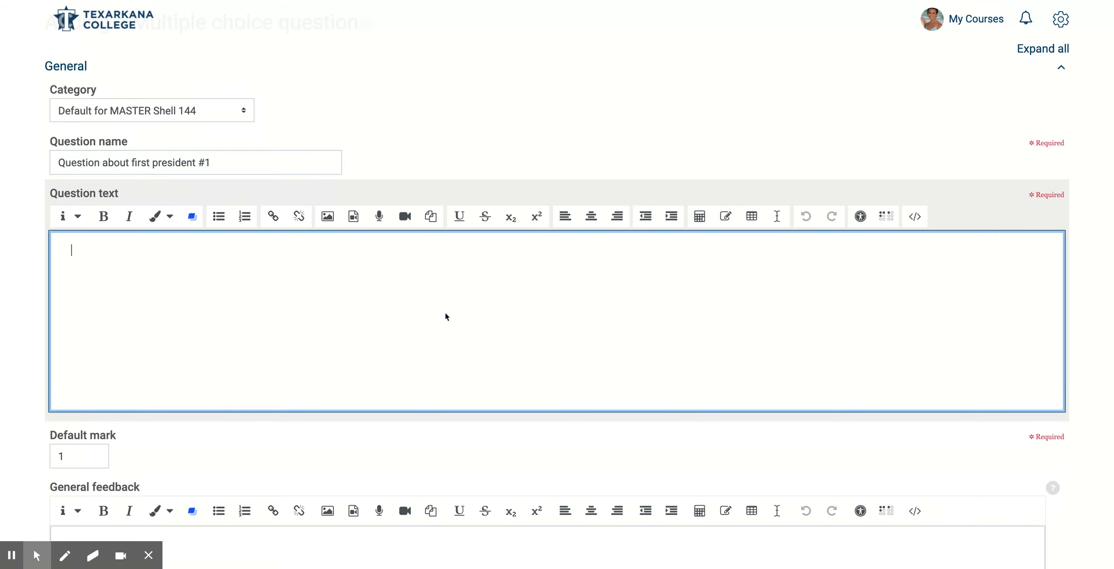
{"action": "type", "text": "Who was the first president of the United States of America?"}
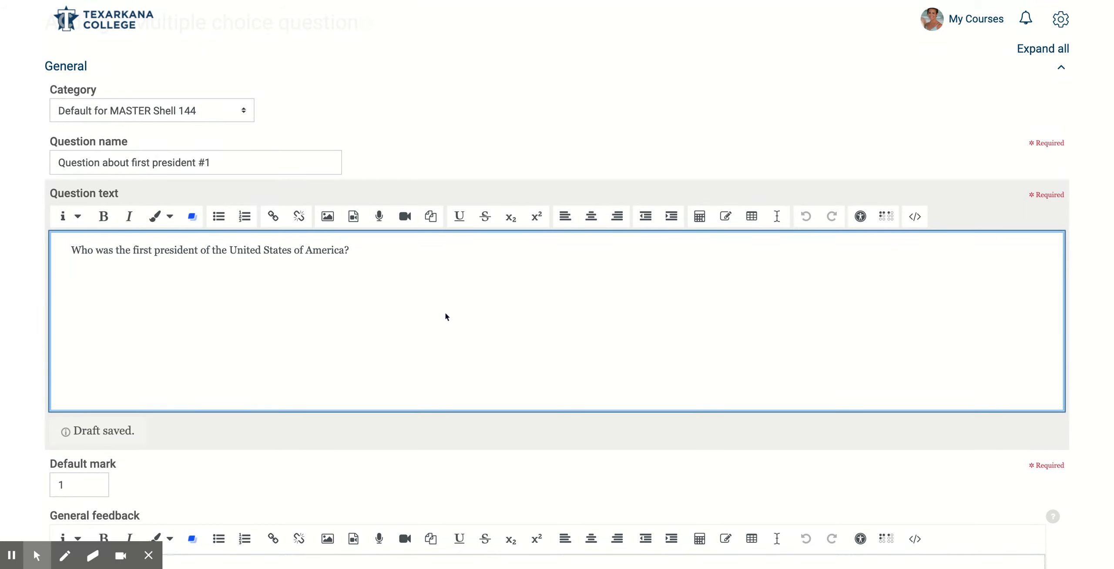
Step: Examine the question's default mark, general feedback, single or multiple answer, shuffle and numbering settings, and the first answer choice's fields
{"action": "scroll", "coordinate": [446, 316], "scroll_direction": "down", "scroll_amount": 7}
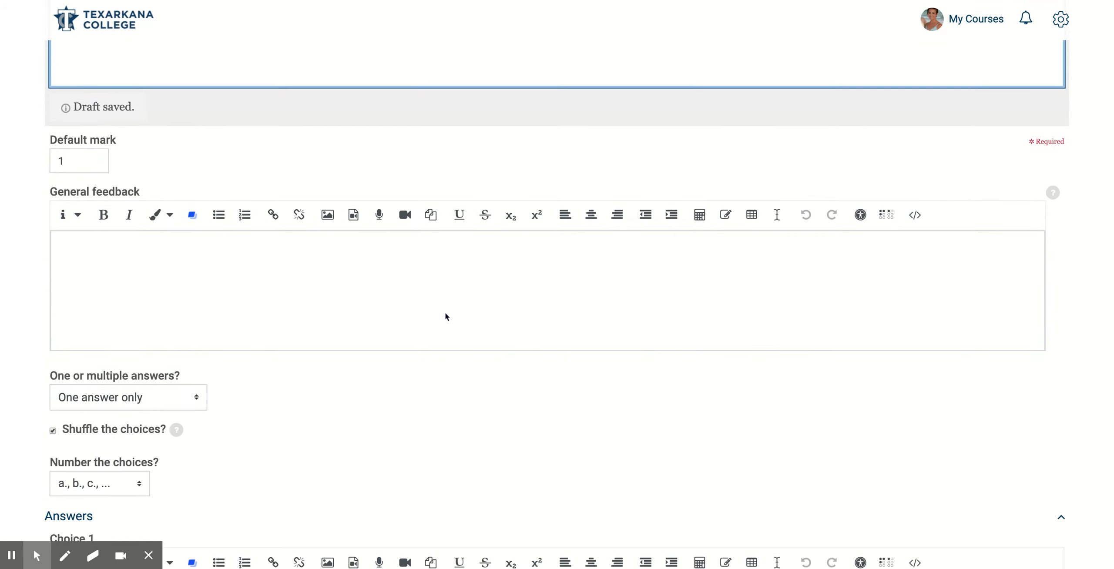
{"action": "left_click", "coordinate": [445, 312]}
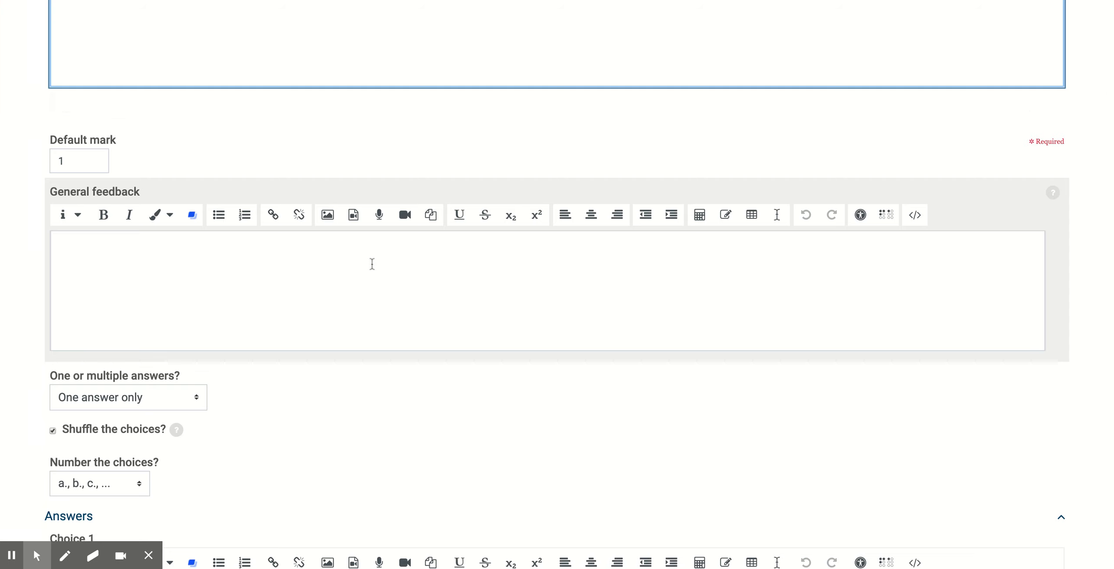
{"action": "scroll", "coordinate": [372, 264], "scroll_direction": "down", "scroll_amount": 1}
{"action": "scroll", "coordinate": [383, 398], "scroll_direction": "down", "scroll_amount": 1}
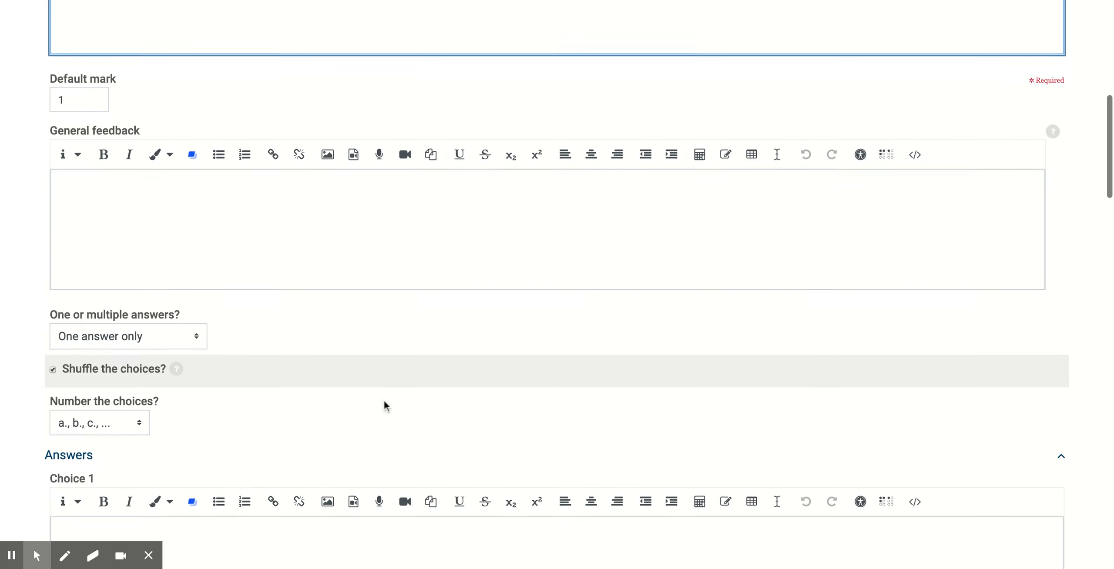
{"action": "scroll", "coordinate": [383, 399], "scroll_direction": "down", "scroll_amount": 2}
{"action": "scroll", "coordinate": [383, 398], "scroll_direction": "up", "scroll_amount": 4}
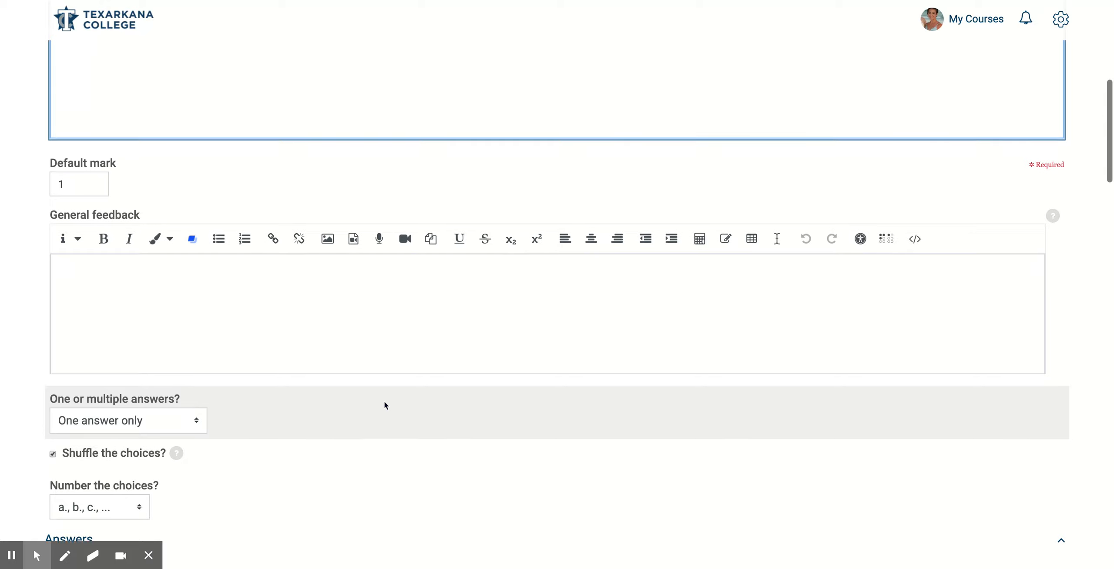
{"action": "scroll", "coordinate": [384, 404], "scroll_direction": "up", "scroll_amount": 2}
{"action": "scroll", "coordinate": [384, 405], "scroll_direction": "down", "scroll_amount": 2}
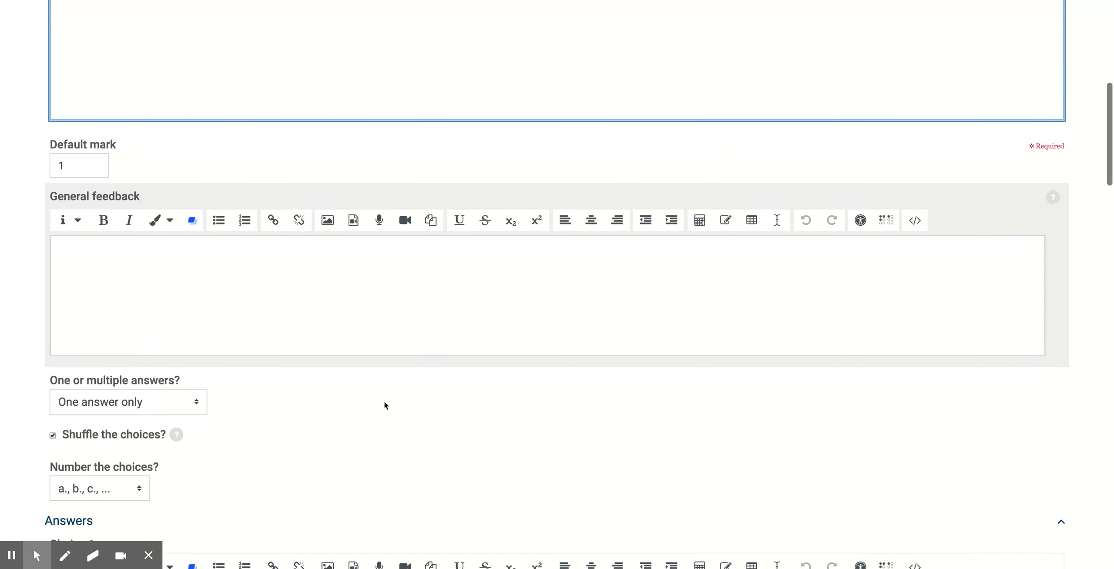
{"action": "scroll", "coordinate": [384, 404], "scroll_direction": "down", "scroll_amount": 1}
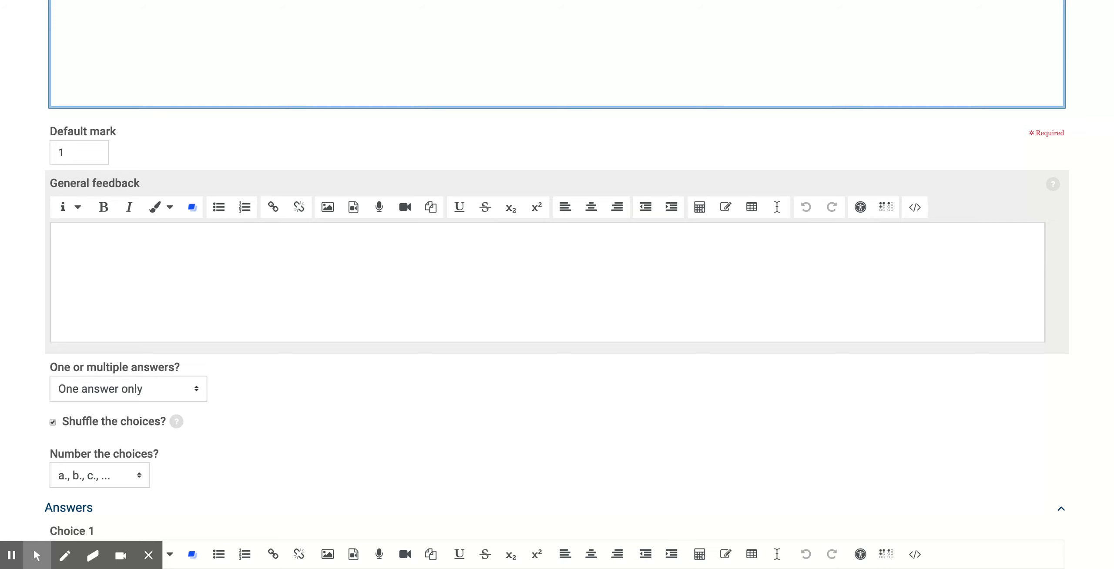
{"action": "scroll", "coordinate": [415, 283], "scroll_direction": "down", "scroll_amount": 5}
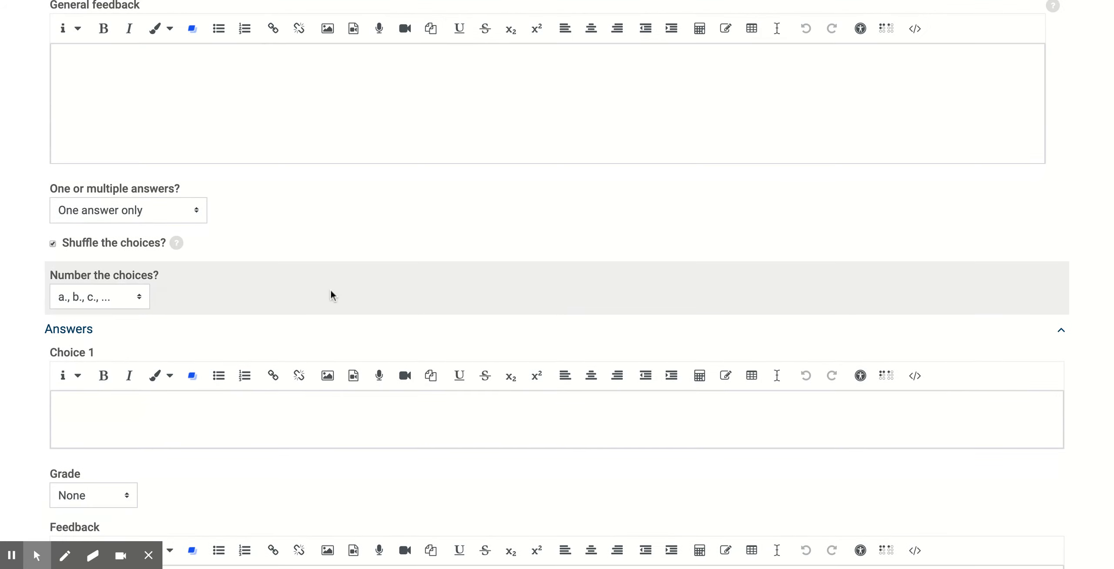
{"action": "scroll", "coordinate": [68, 356], "scroll_direction": "down", "scroll_amount": 4}
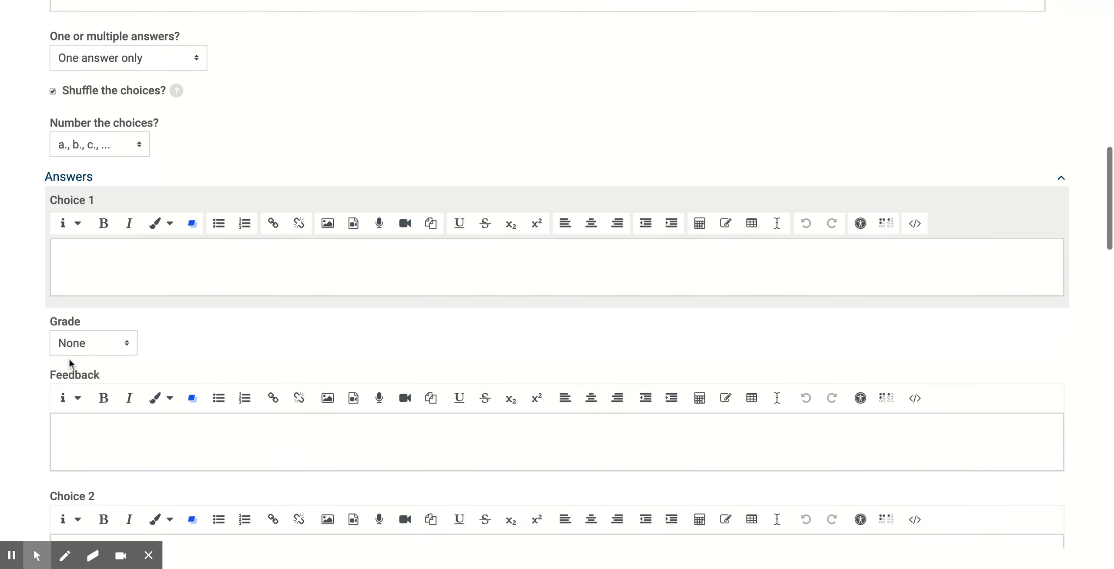
Step: Enter "John Adams" as Choice 1 of the question, keeping its grade at None
{"action": "left_click", "coordinate": [120, 261]}
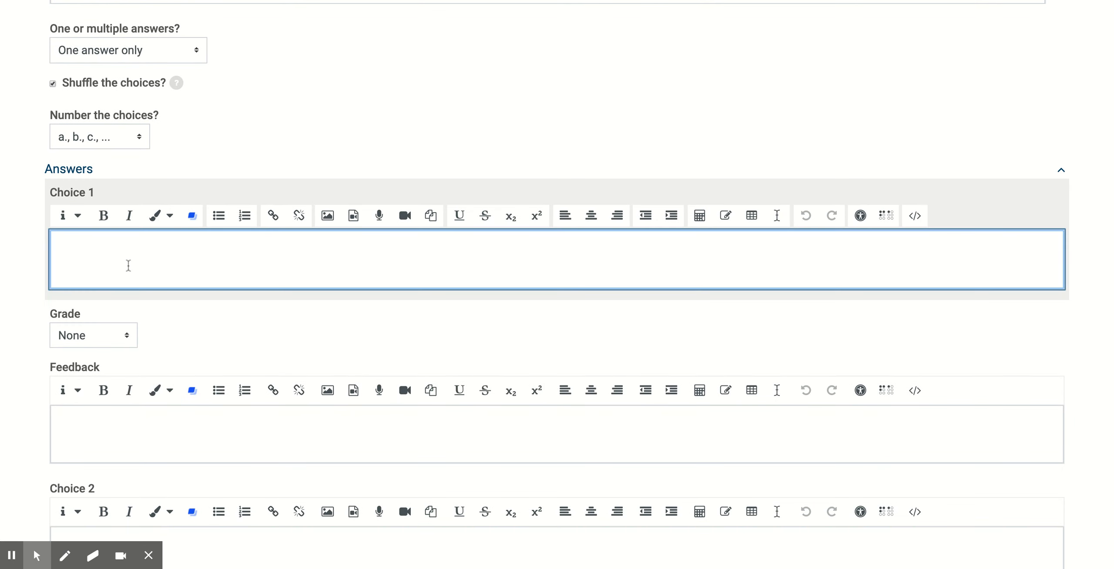
{"action": "type", "text": "John Adams"}
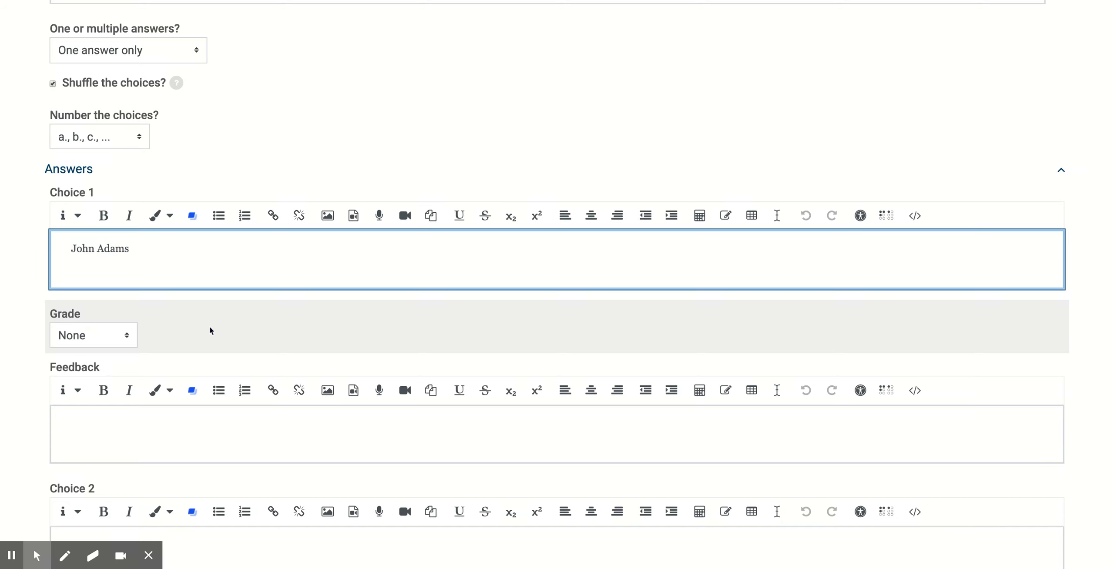
{"action": "scroll", "coordinate": [149, 350], "scroll_direction": "down", "scroll_amount": 1}
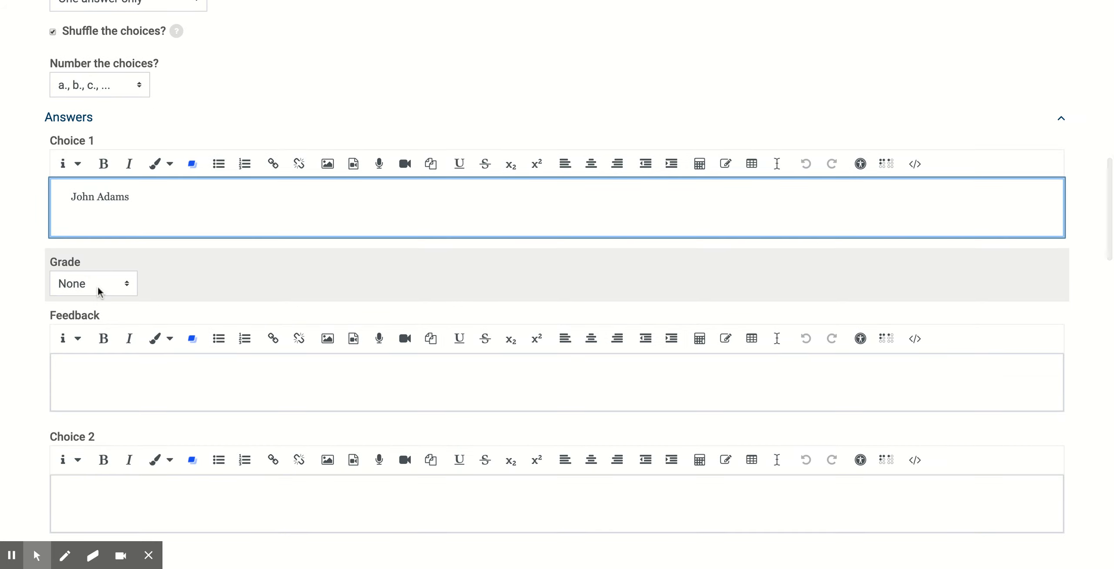
{"action": "left_click", "coordinate": [88, 375]}
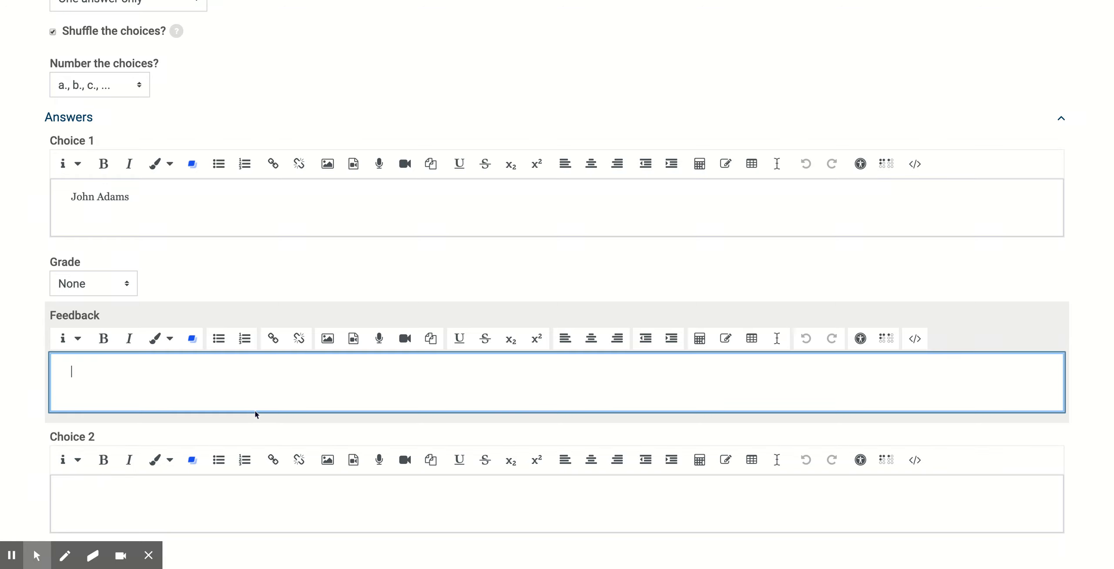
Step: Fill in Choice 2 with the answer "George Washington", a grade of 100% and the feedback "Correct!"
{"action": "scroll", "coordinate": [255, 412], "scroll_direction": "down", "scroll_amount": 2}
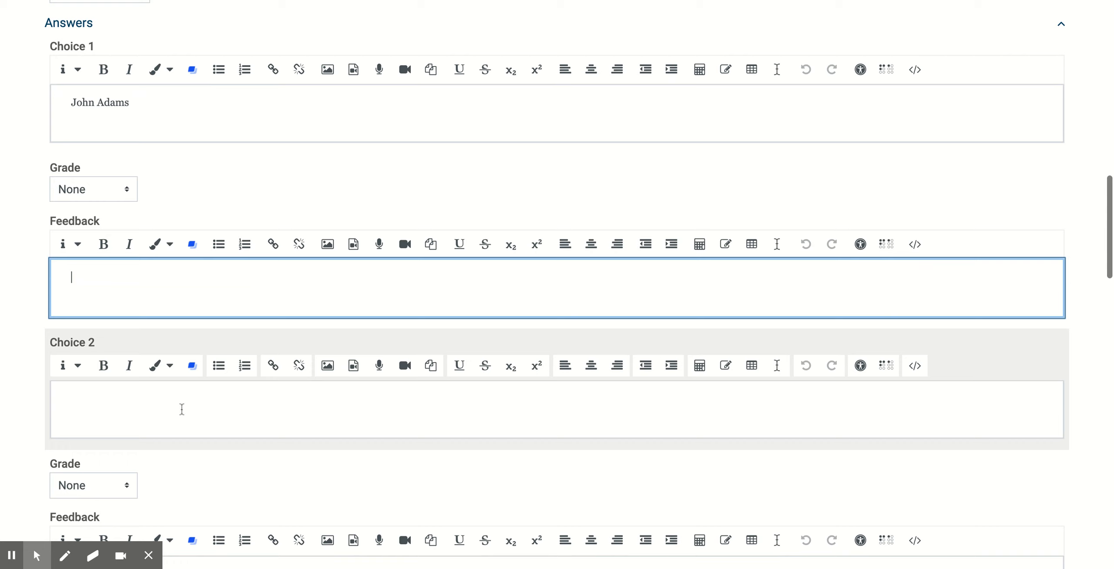
{"action": "left_click", "coordinate": [189, 405]}
{"action": "type", "text": "Geo"}
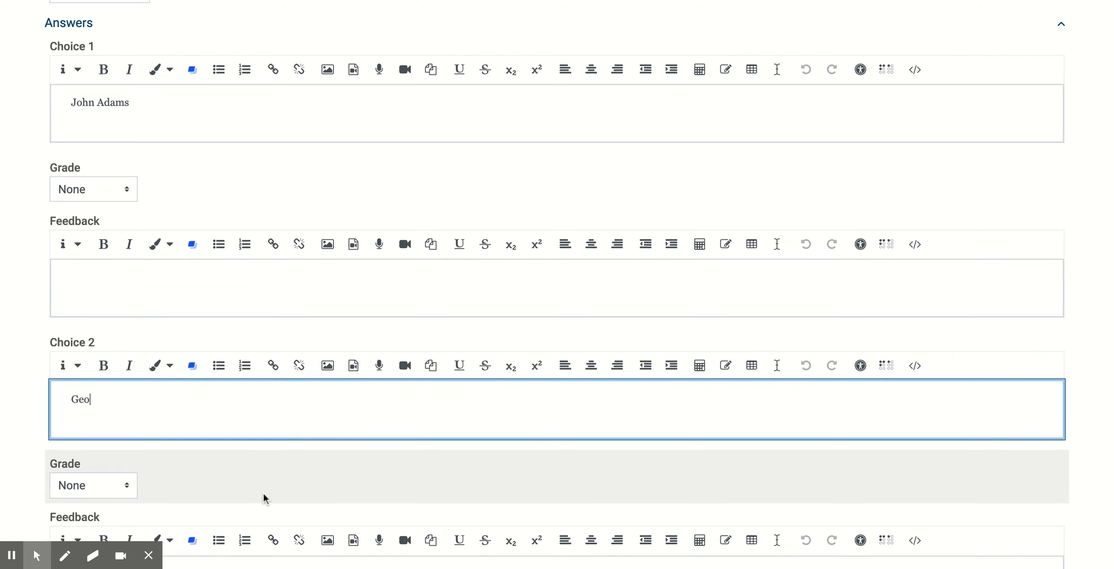
{"action": "type", "text": "rge Washington"}
{"action": "scroll", "coordinate": [263, 474], "scroll_direction": "down", "scroll_amount": 2}
{"action": "left_click", "coordinate": [90, 410]}
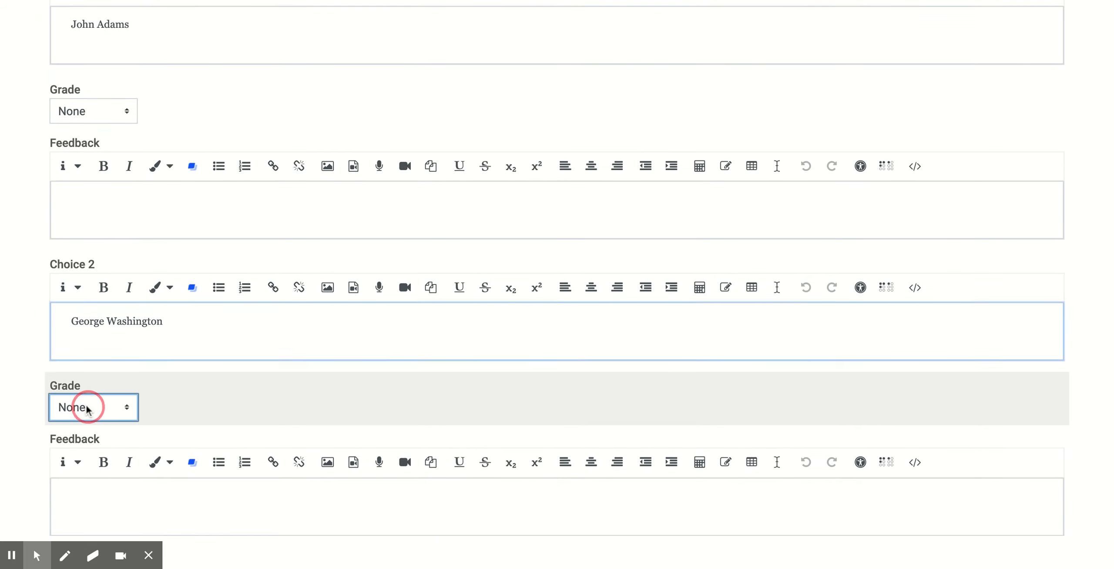
{"action": "left_click", "coordinate": [87, 428]}
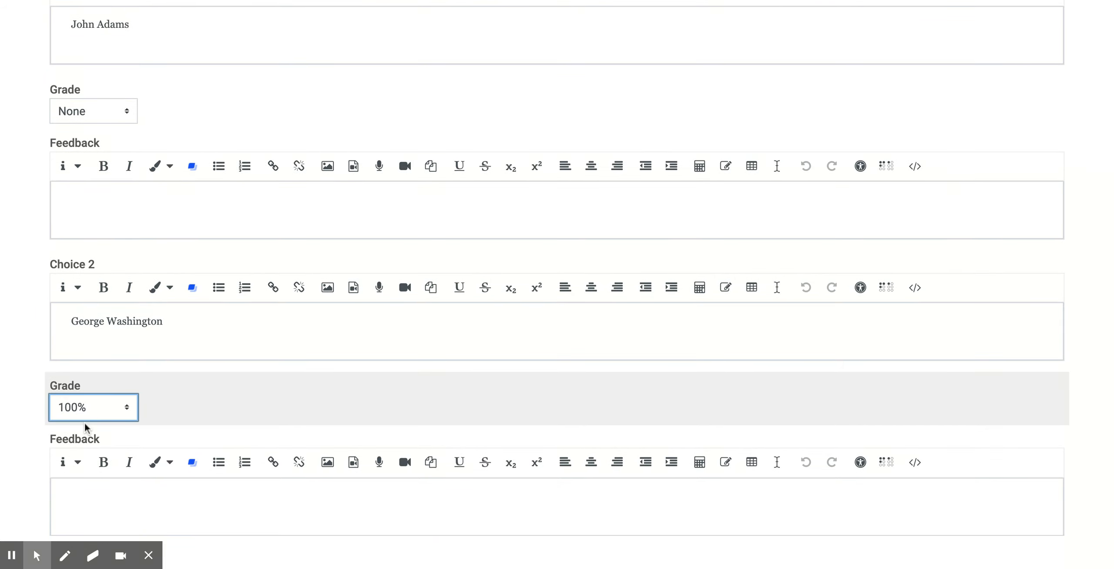
{"action": "left_click", "coordinate": [150, 491]}
{"action": "type", "text": "Correct!"}
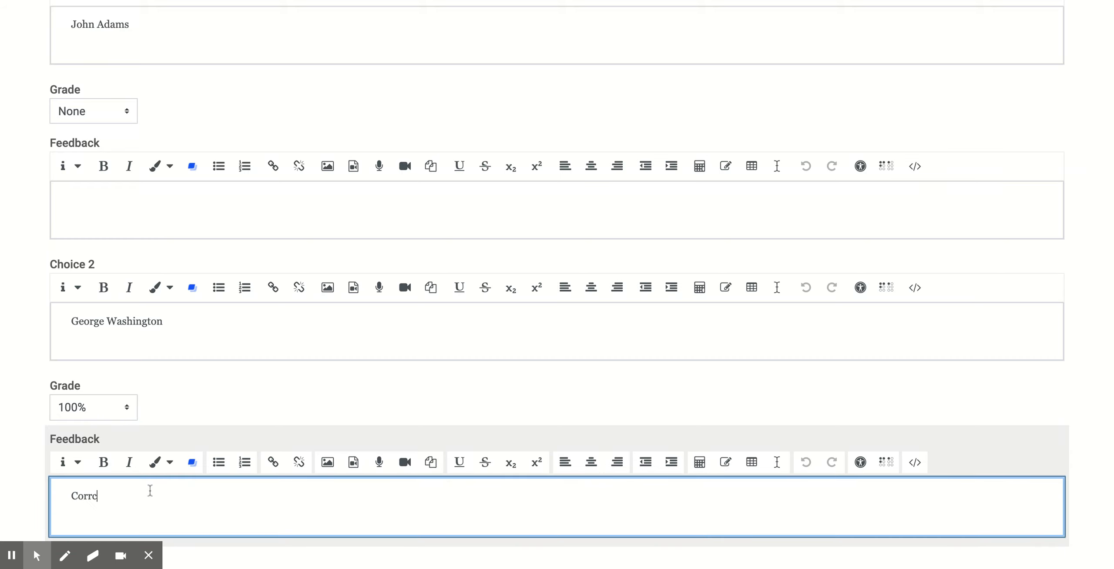
Step: Enter "Thomas Jefferson" as the answer text of Choice 3
{"action": "scroll", "coordinate": [150, 495], "scroll_direction": "down", "scroll_amount": 5}
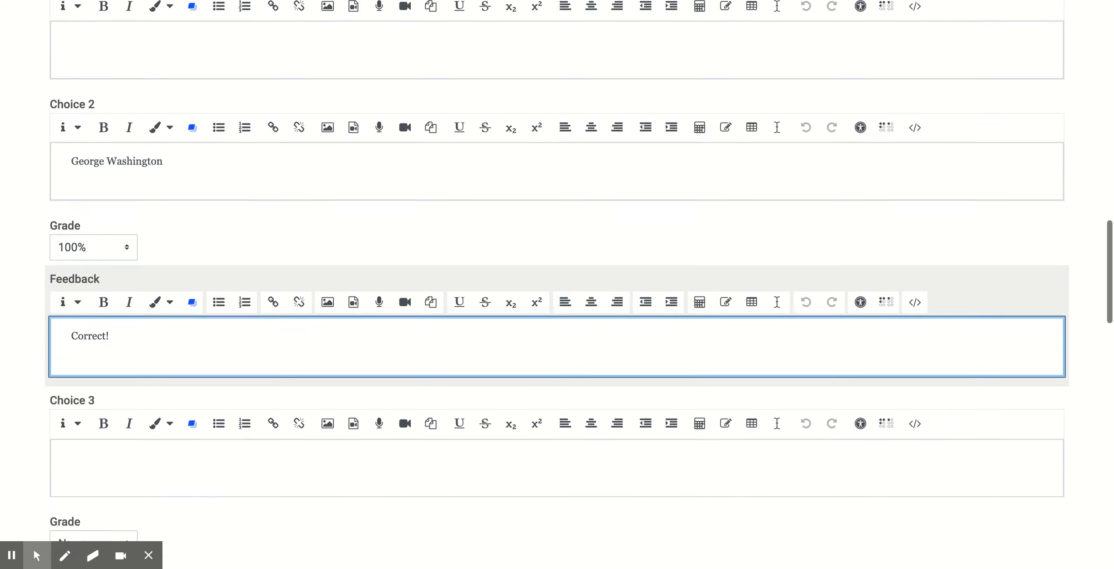
{"action": "left_click", "coordinate": [150, 395]}
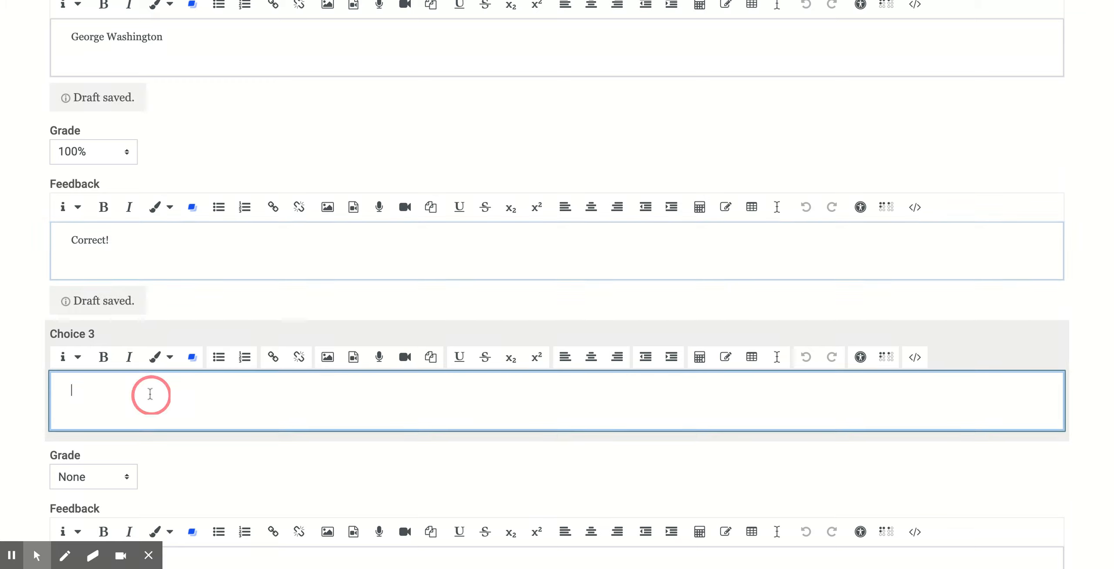
{"action": "type", "text": "Thomas "}
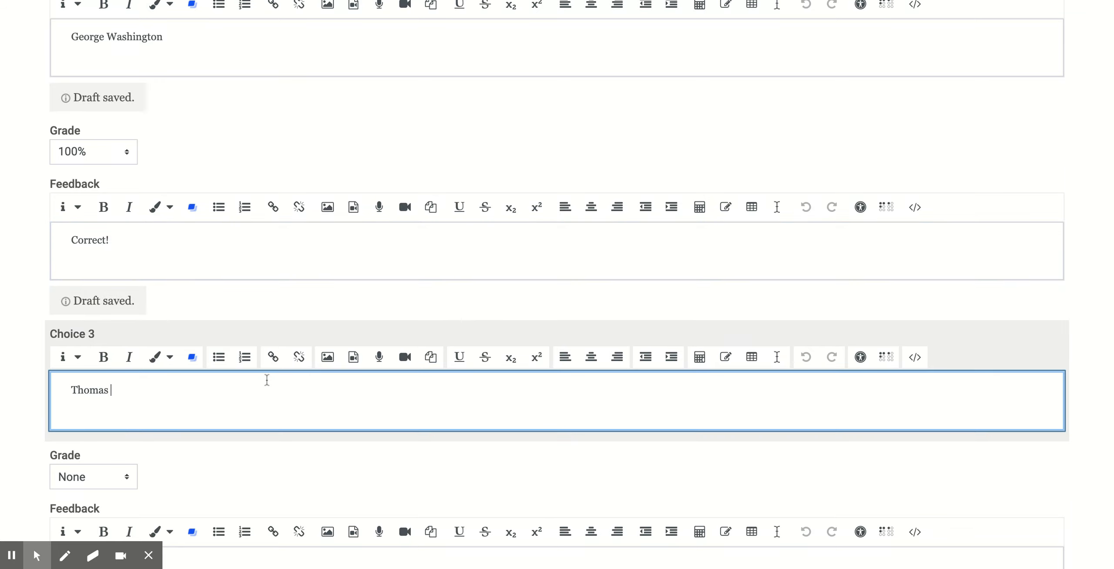
{"action": "type", "text": "Jefferson"}
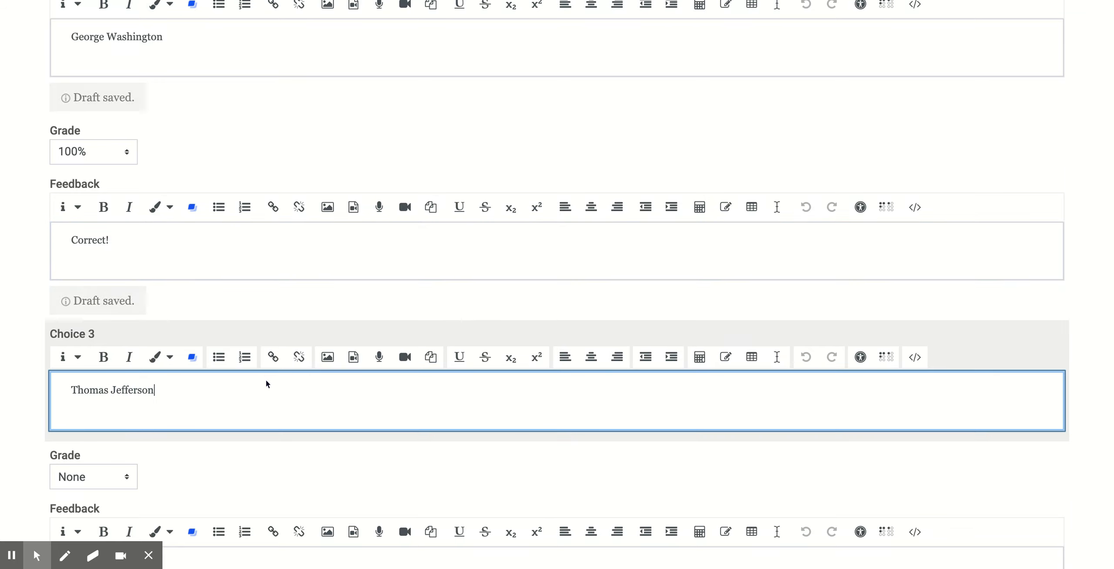
Step: Leave the remaining answer choices blank and save the multiple choice question to the Chapter 1 Quiz
{"action": "scroll", "coordinate": [266, 383], "scroll_direction": "down", "scroll_amount": 4}
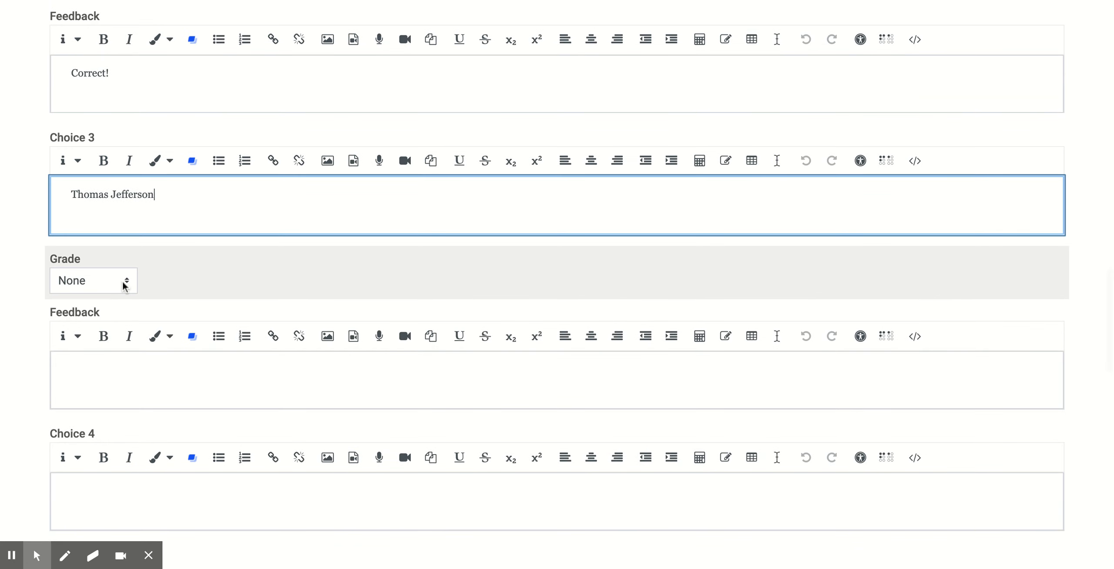
{"action": "scroll", "coordinate": [147, 487], "scroll_direction": "down", "scroll_amount": 4}
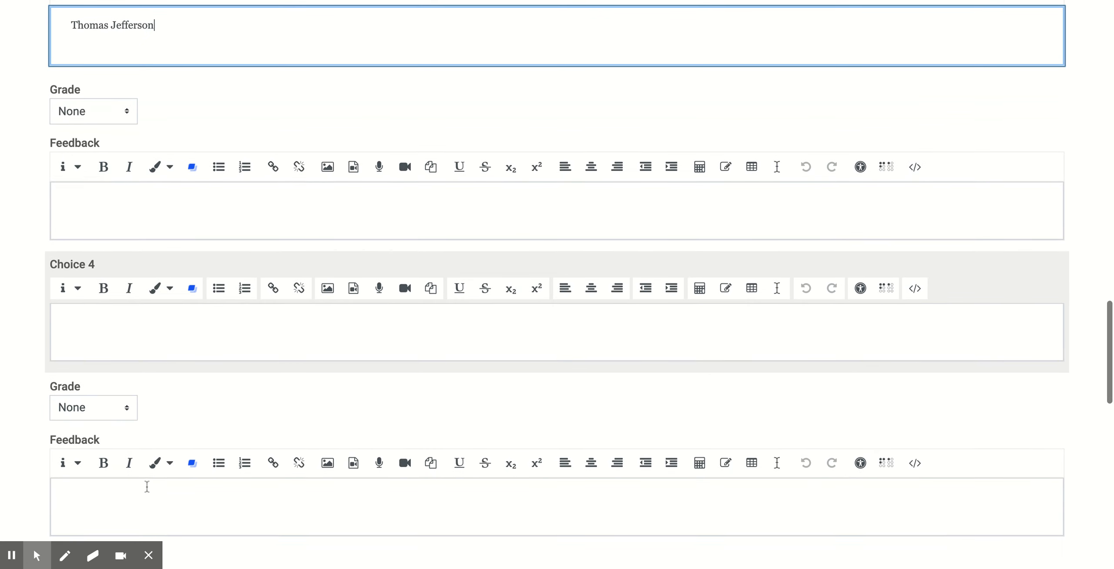
{"action": "scroll", "coordinate": [147, 487], "scroll_direction": "down", "scroll_amount": 3}
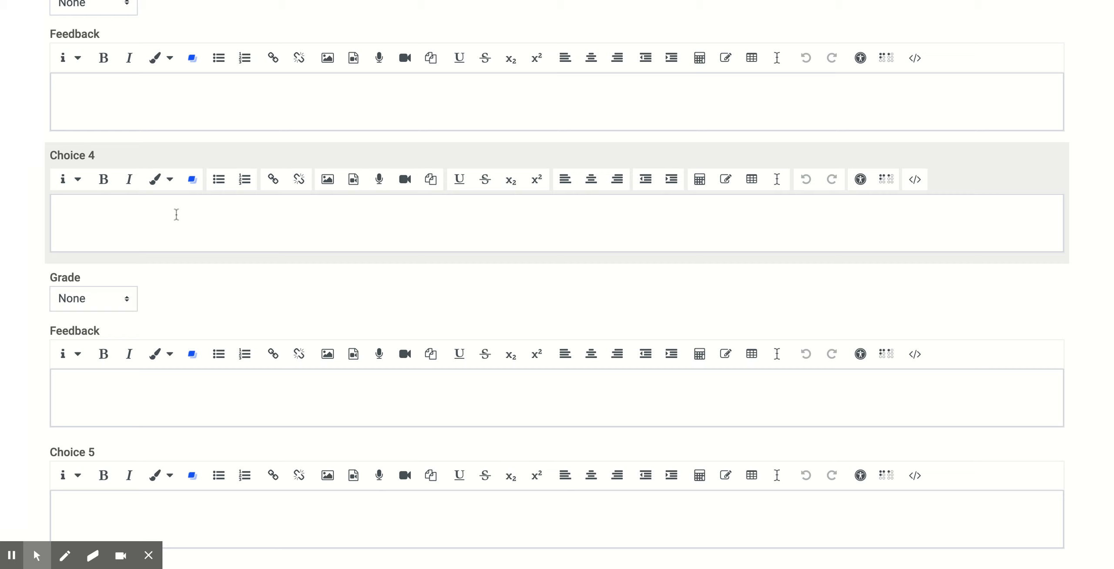
{"action": "scroll", "coordinate": [178, 442], "scroll_direction": "down", "scroll_amount": 4}
{"action": "scroll", "coordinate": [179, 442], "scroll_direction": "down", "scroll_amount": 3}
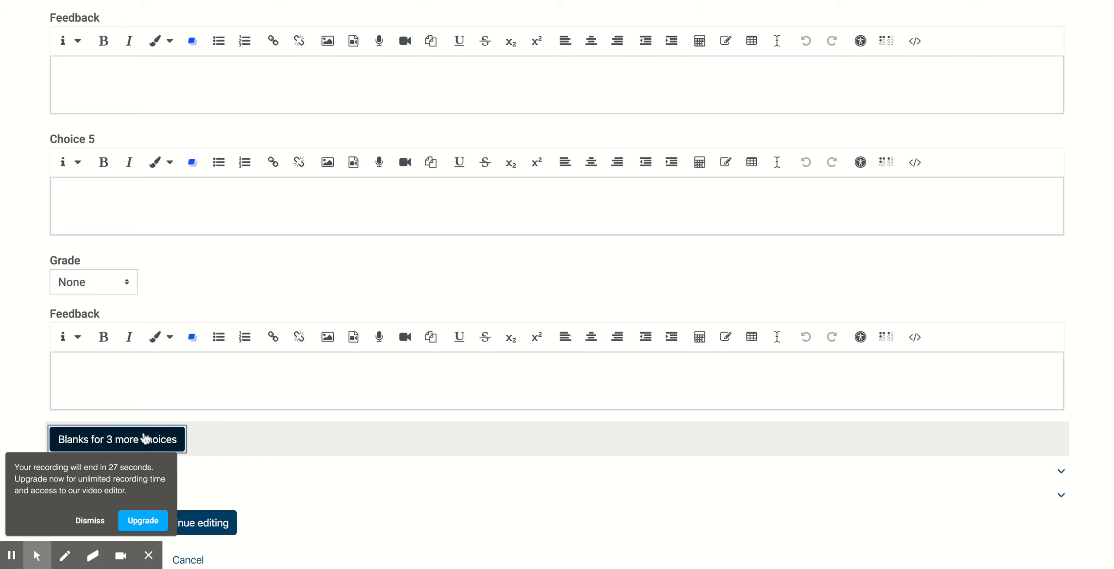
{"action": "scroll", "coordinate": [144, 438], "scroll_direction": "down", "scroll_amount": 4}
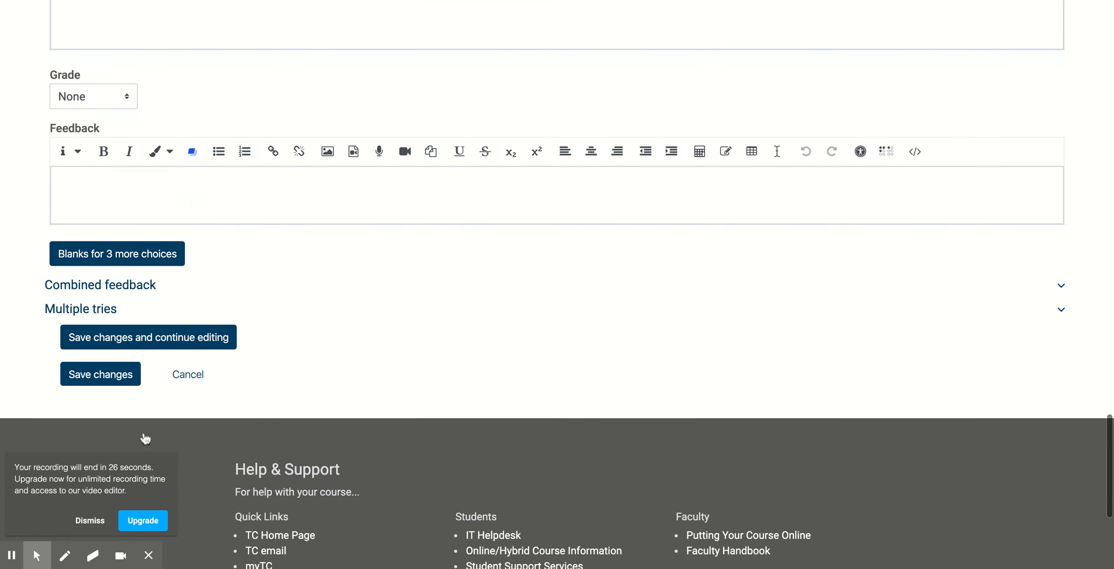
{"action": "left_click", "coordinate": [118, 378]}
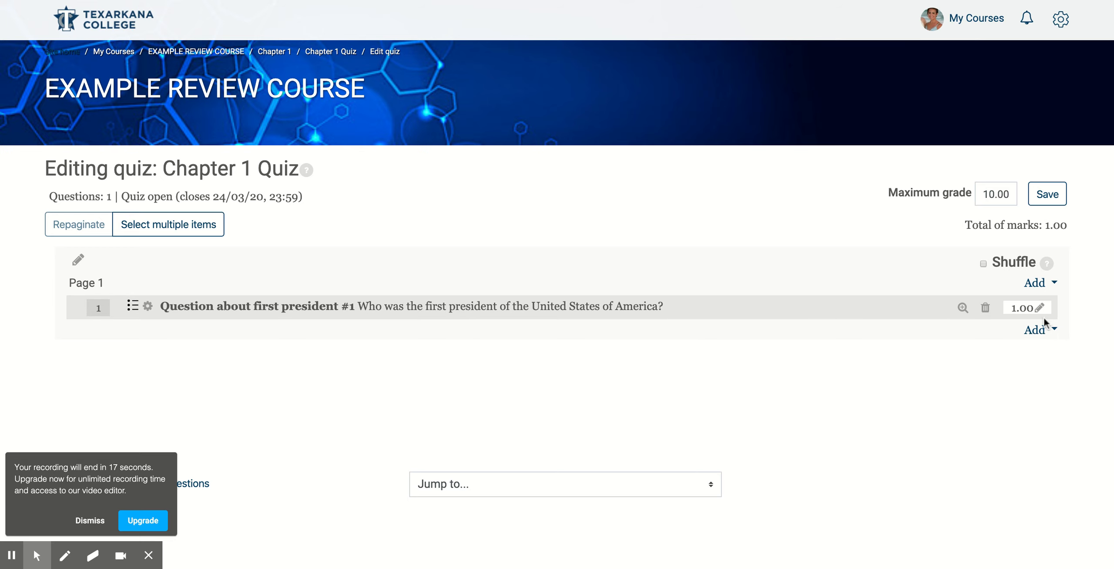
{"action": "left_click", "coordinate": [1040, 329]}
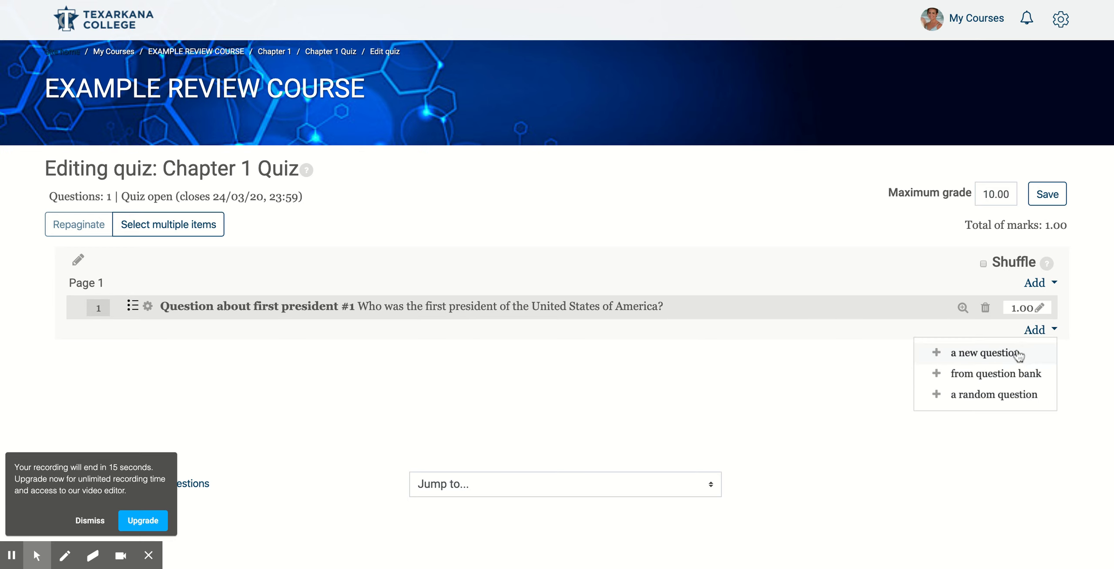
{"action": "key", "text": "Escape"}
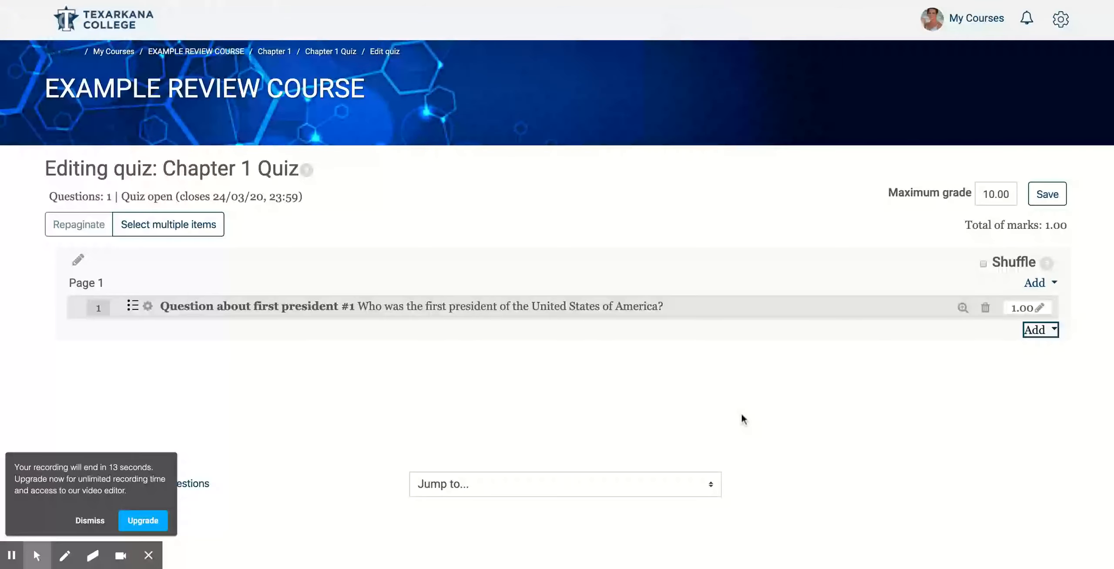